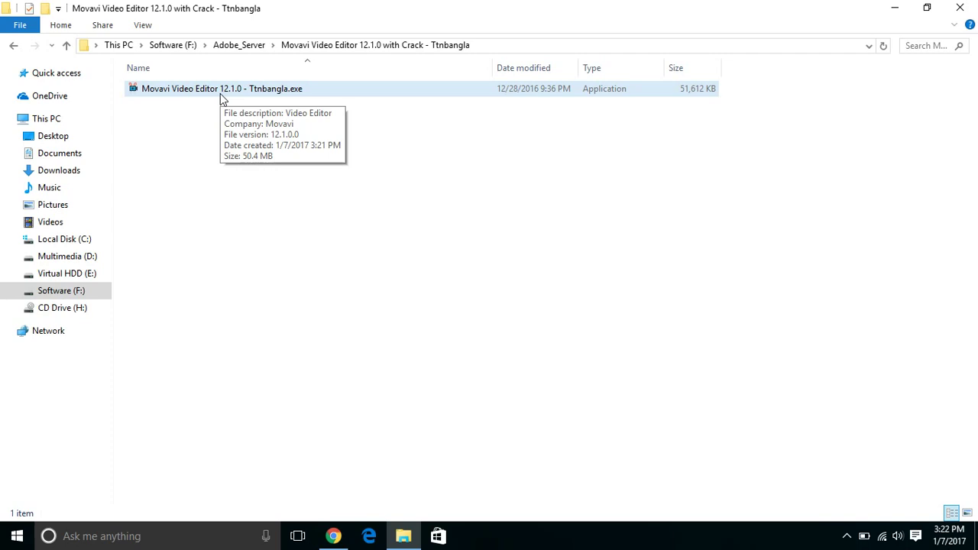
- Launch the Movavi Video Editor 12.1.0 installer and choose English as the setup language
click(217, 90)
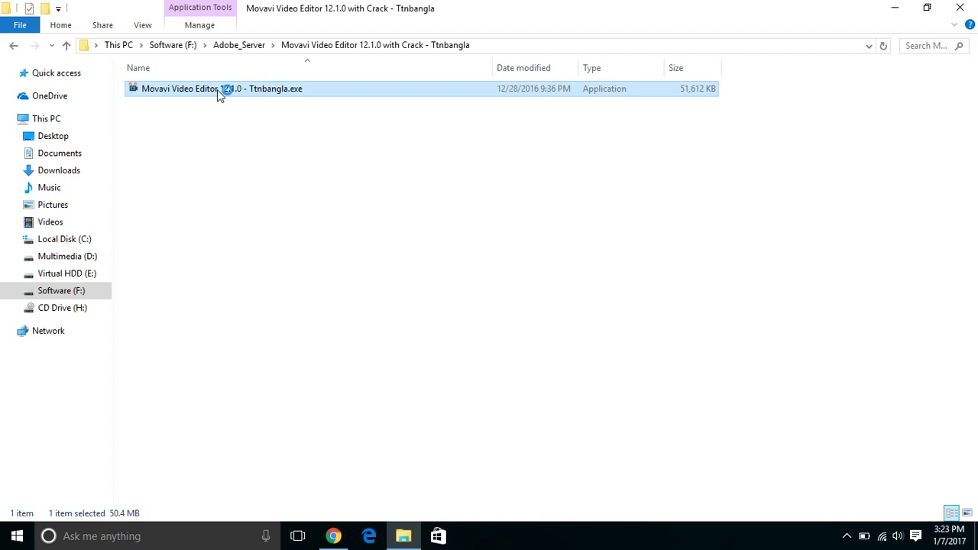
click(551, 283)
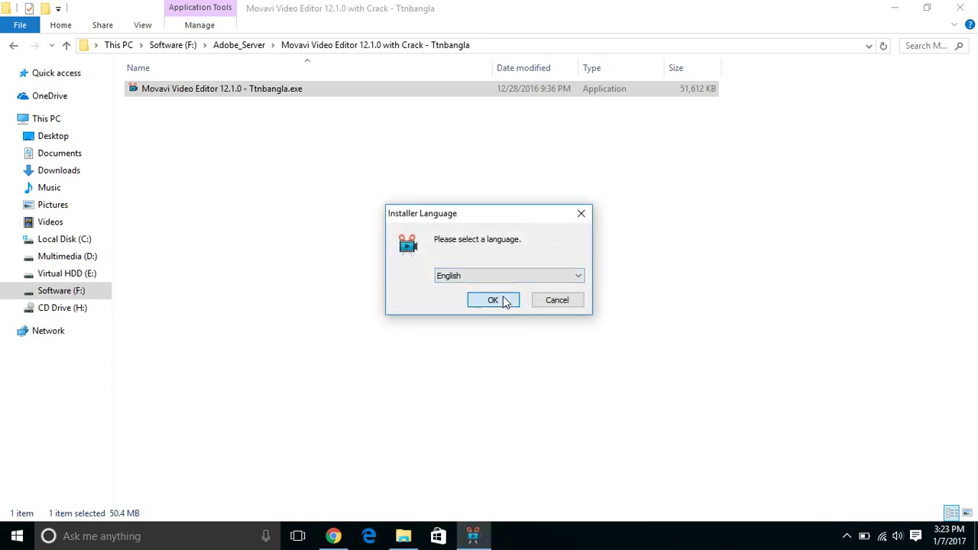
click(493, 299)
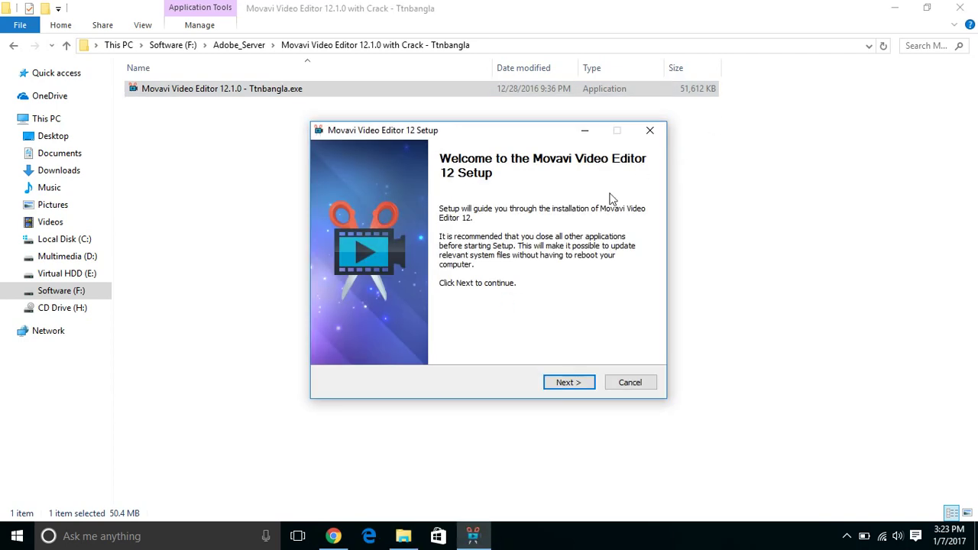
- Accept the license agreement and install Movavi Video Editor 12 with the default destination and Start Menu folders
click(569, 382)
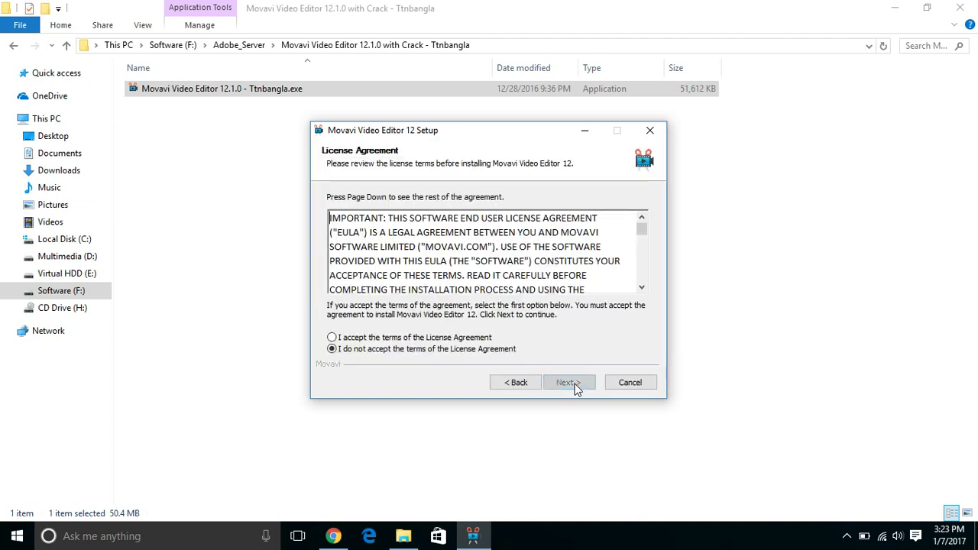
click(332, 337)
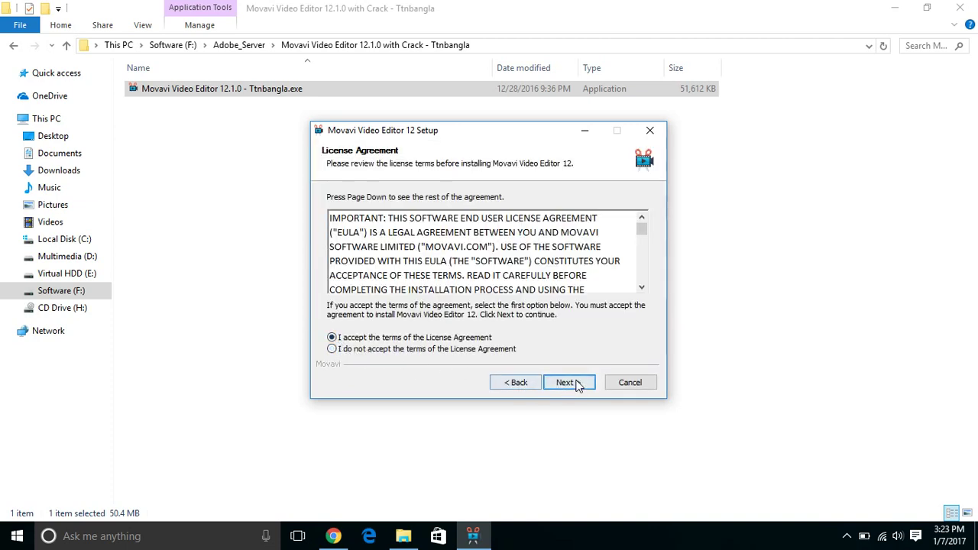
click(577, 382)
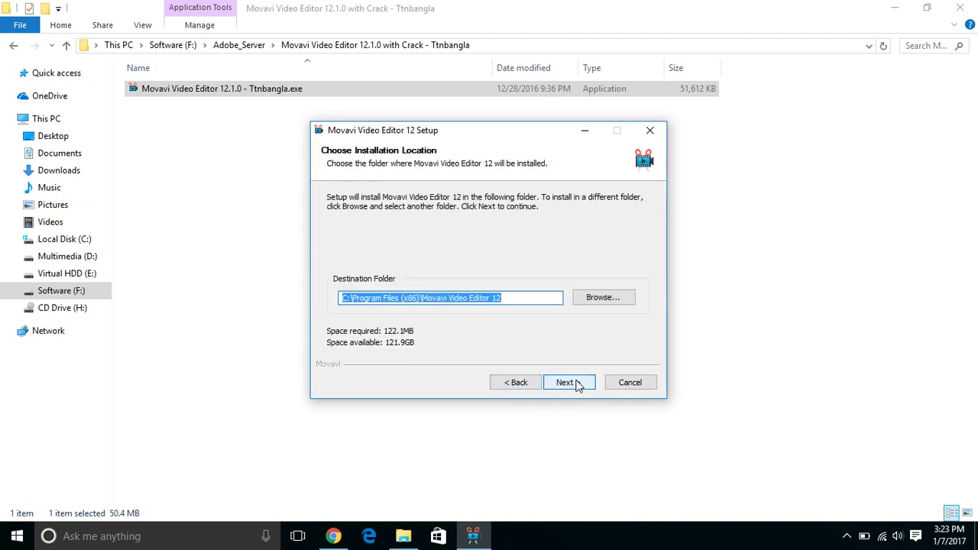
click(579, 384)
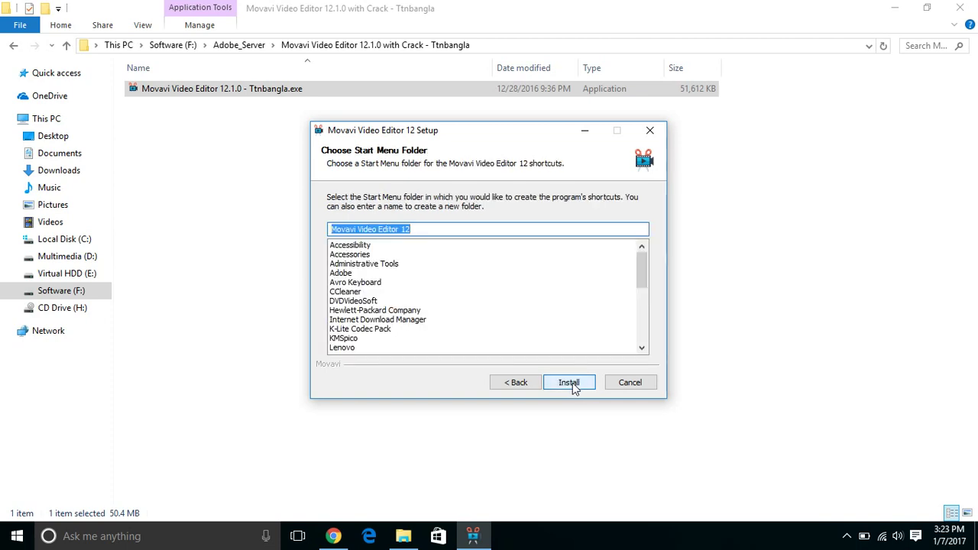
click(573, 383)
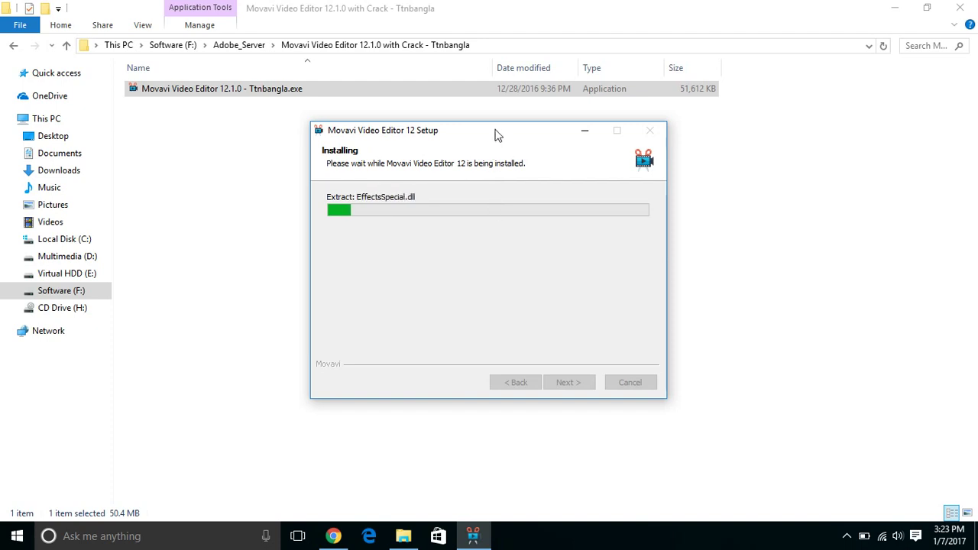
drag(498, 135, 485, 120)
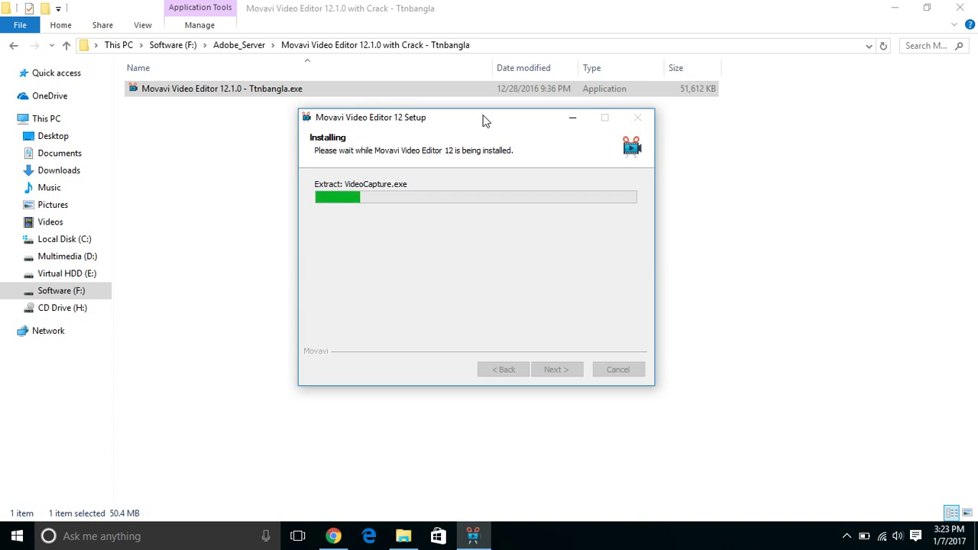
right_click(483, 120)
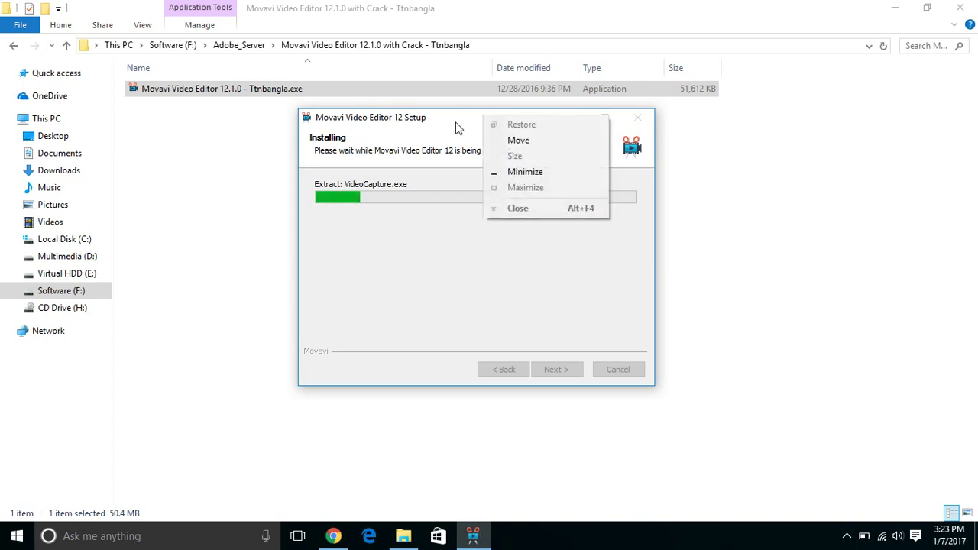
click(456, 127)
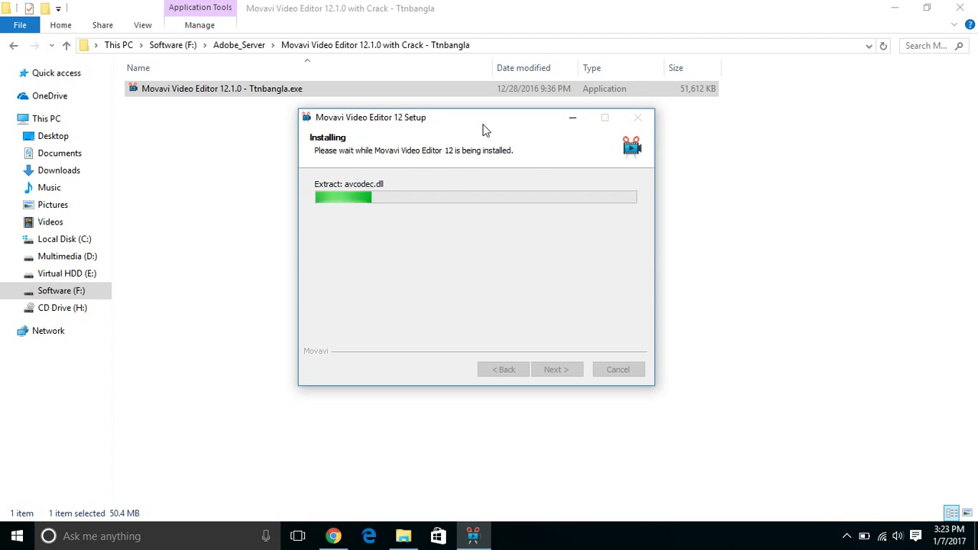
drag(483, 130, 311, 226)
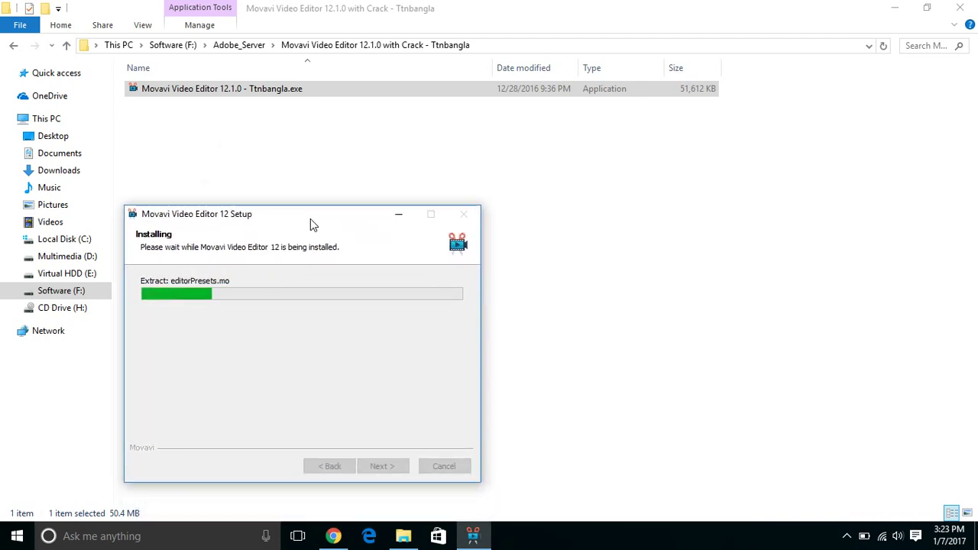
drag(310, 218, 475, 122)
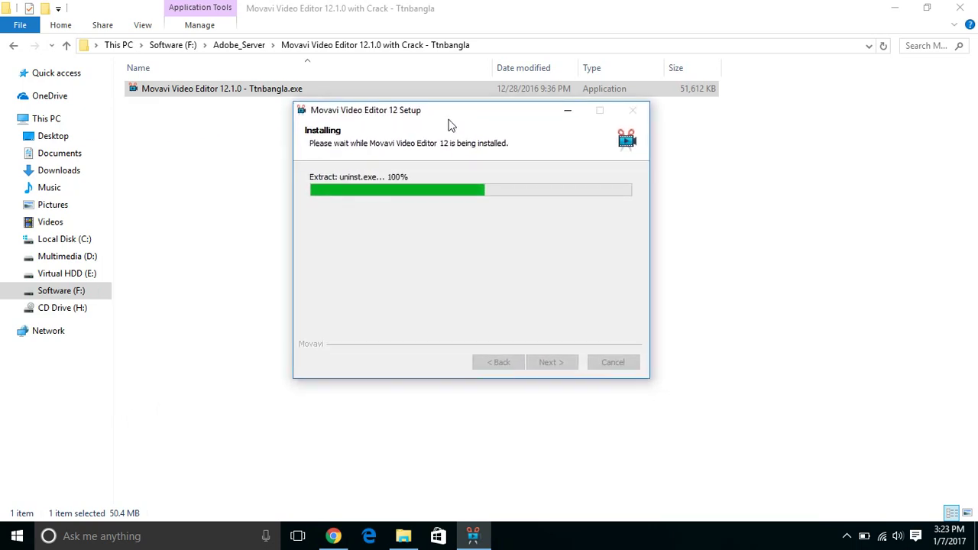
drag(450, 124, 442, 166)
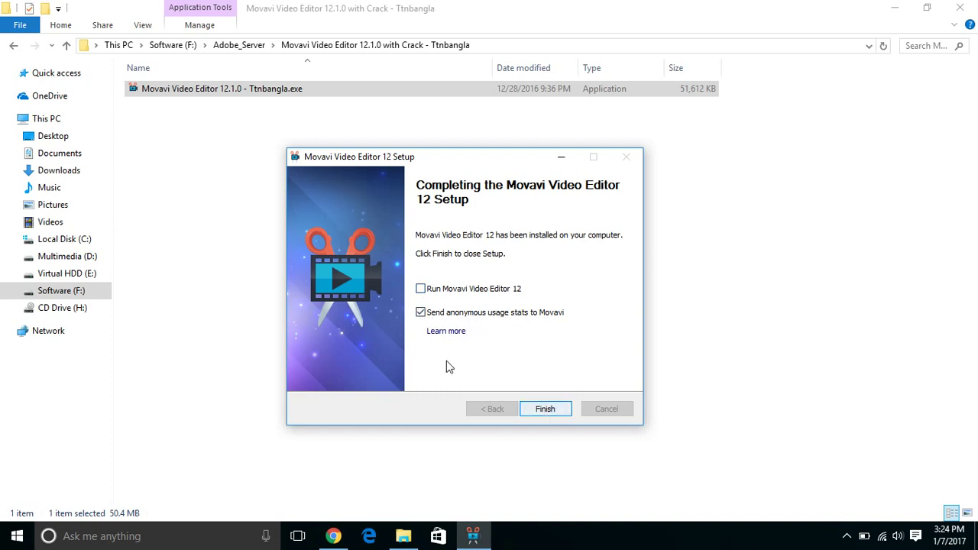
- Opt out of sending anonymous usage stats to Movavi and finish the setup
click(420, 312)
click(558, 409)
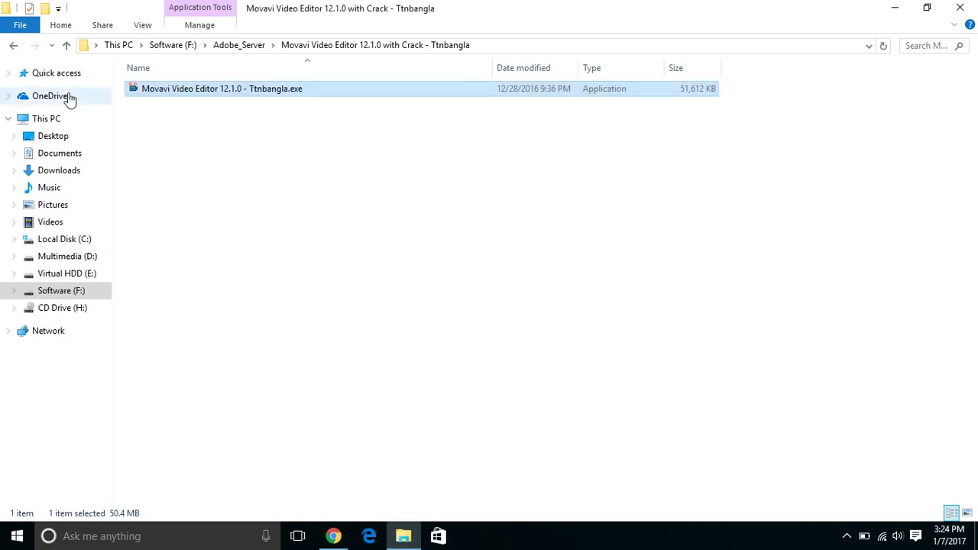
- Return to the Adobe_Server folder and open the archive Movavi Video Editor 12.1.0 with Crack - Ttnbangla.zip
click(14, 47)
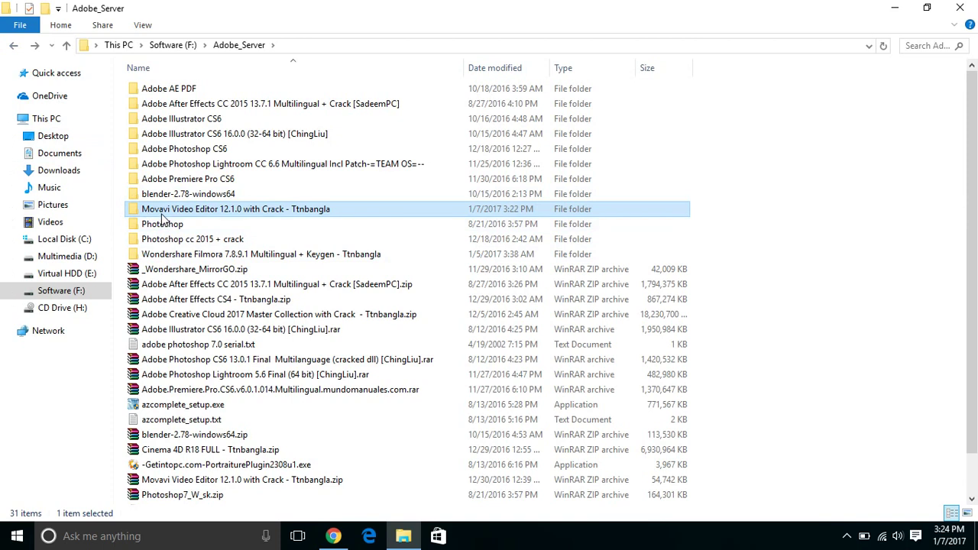
scroll(162, 219, down, 1)
key(F2)
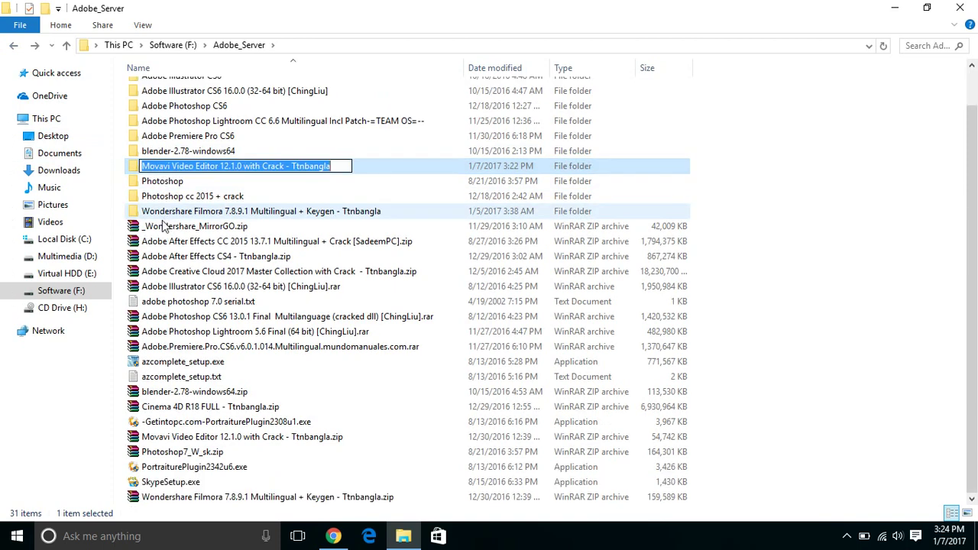
click(169, 442)
double_click(169, 441)
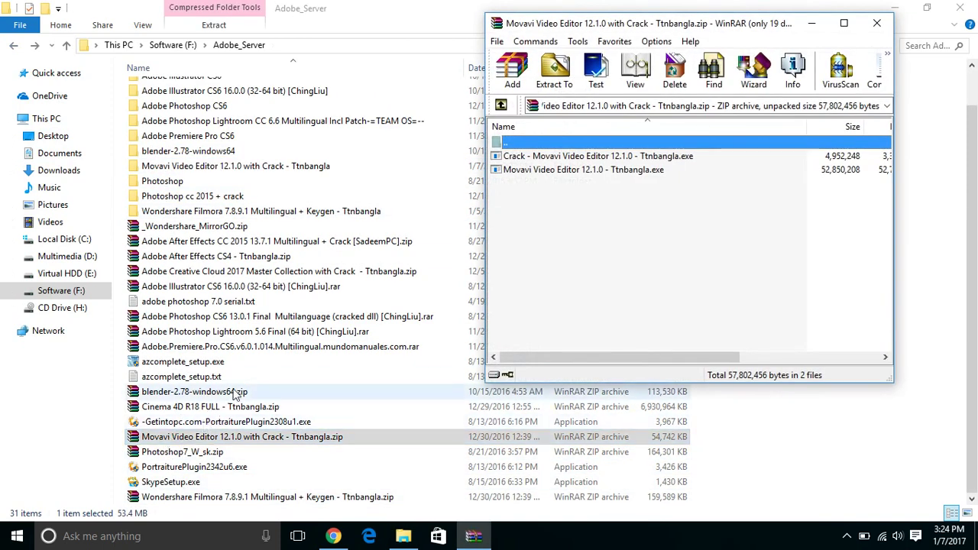
- Try to run Crack - Movavi Video Editor 12.1.0 - Ttnbangla.exe from inside the archive and dismiss the diagnostic message
click(539, 156)
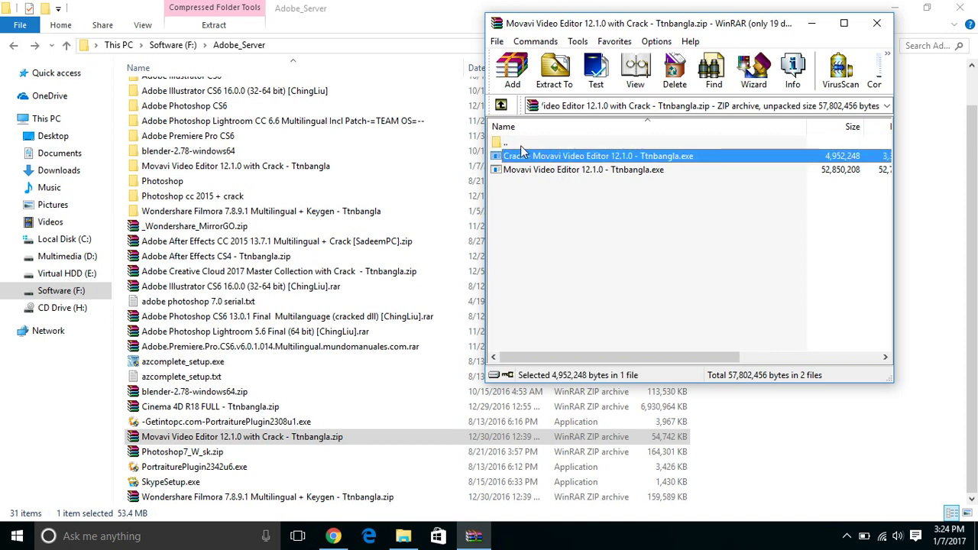
double_click(608, 158)
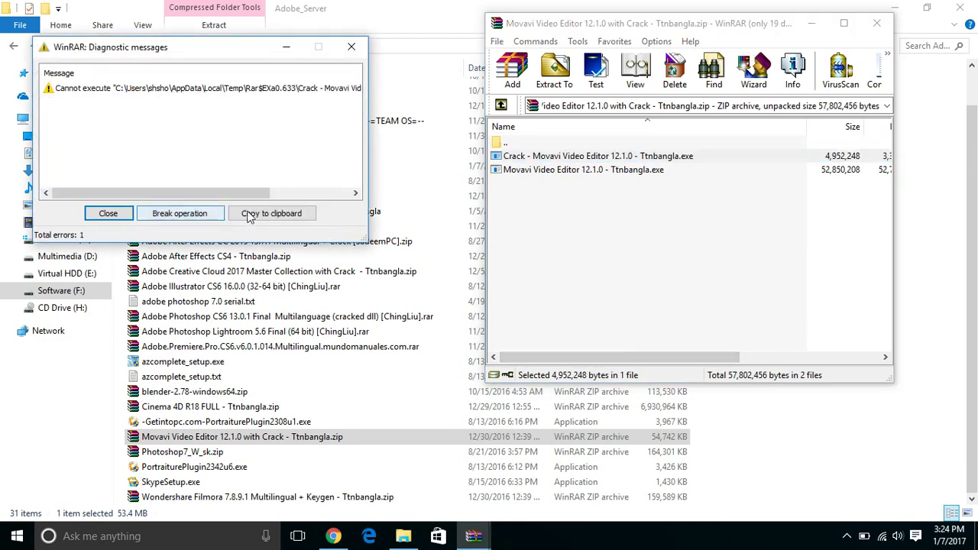
click(344, 48)
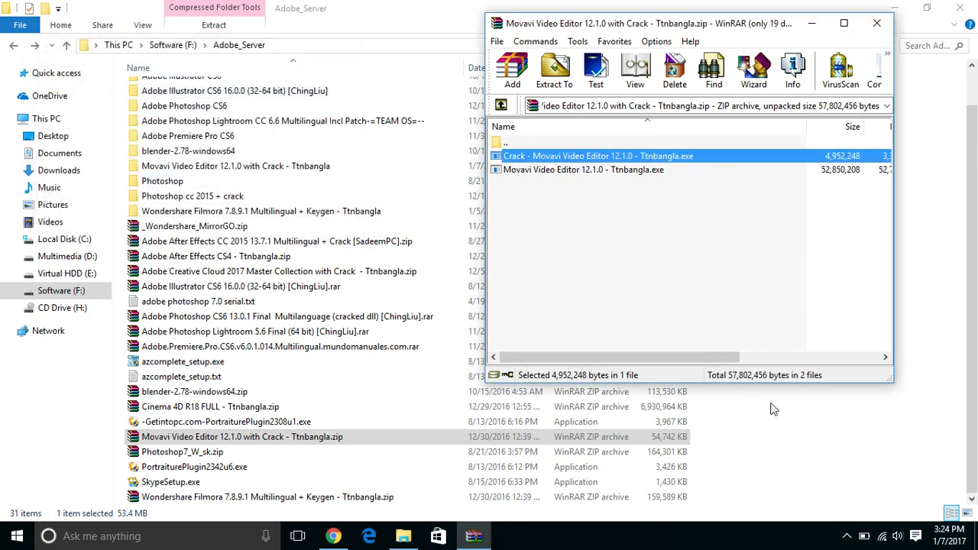
- Check the system notifications and open Windows Defender from its malware alert
click(847, 536)
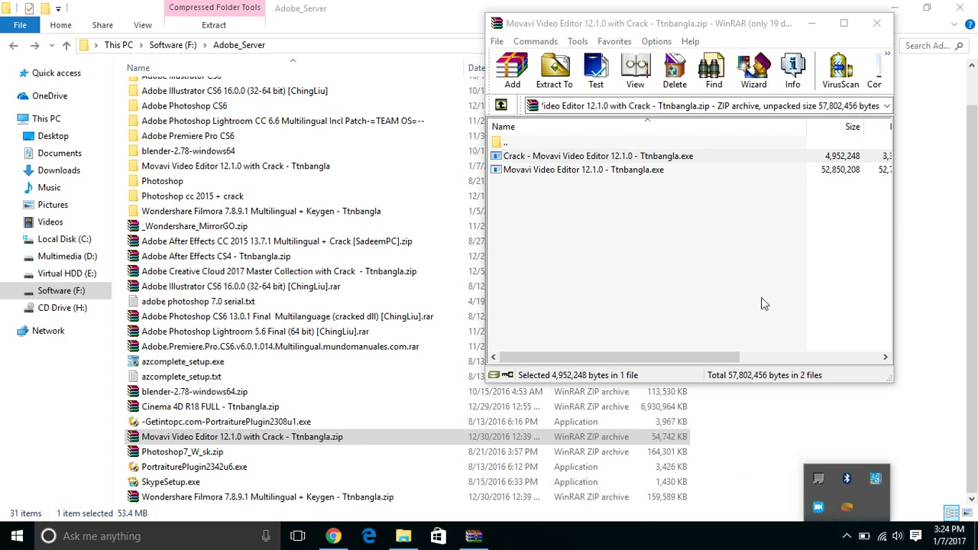
click(843, 183)
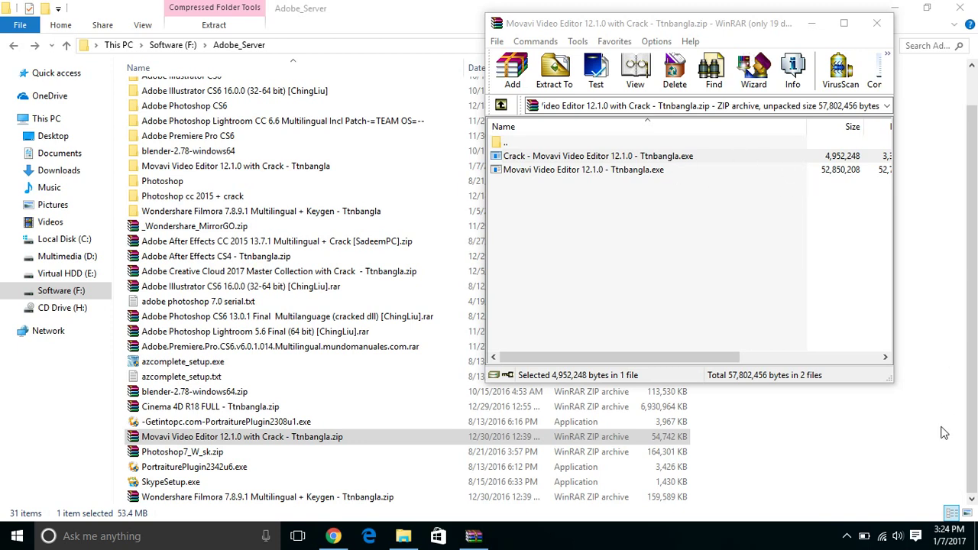
click(916, 536)
scroll(893, 167, down, 1)
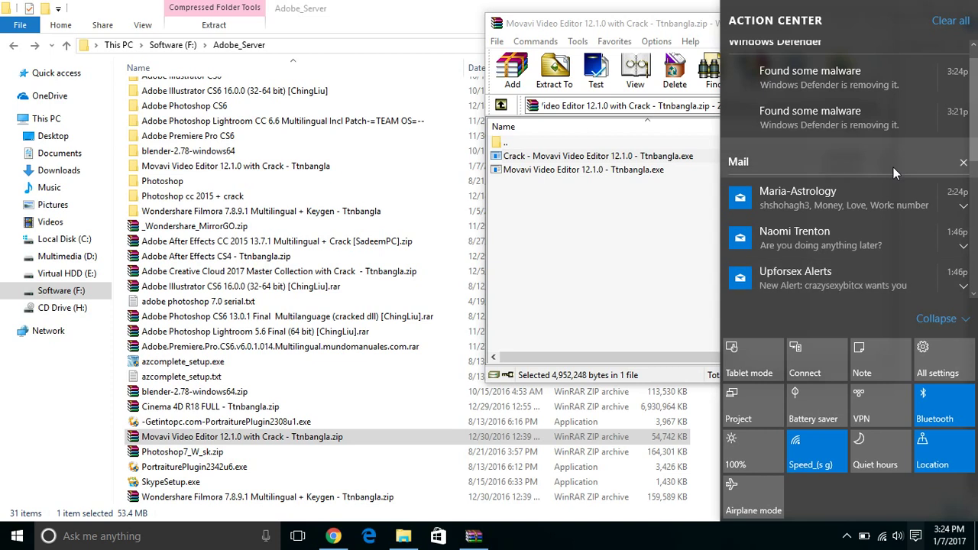
click(892, 83)
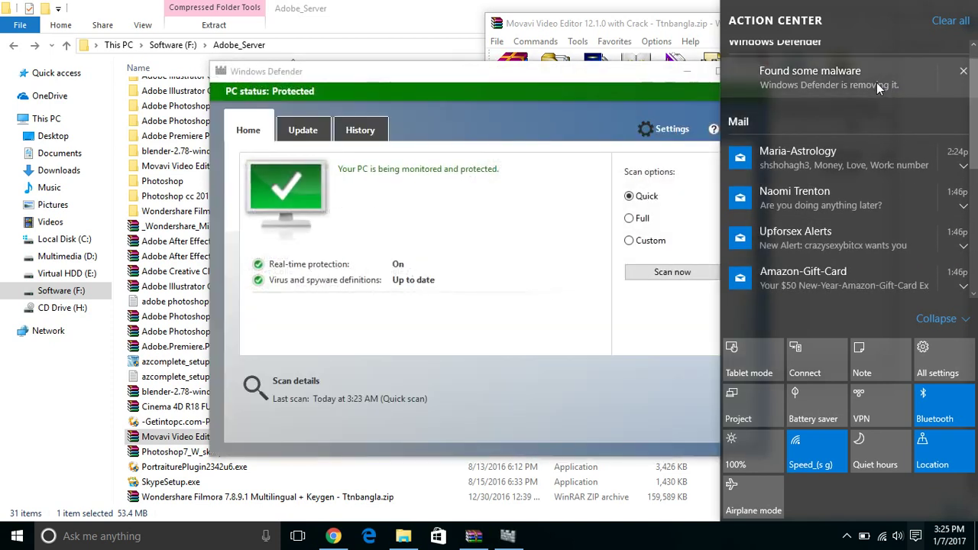
- View the details of the quarantined items in the Windows Defender history, dismissing the archive warning
click(357, 133)
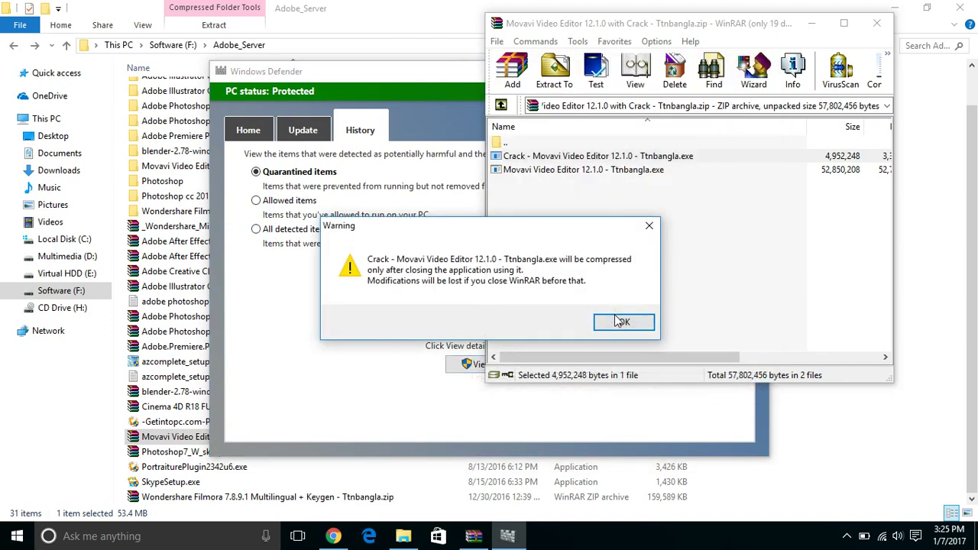
click(619, 323)
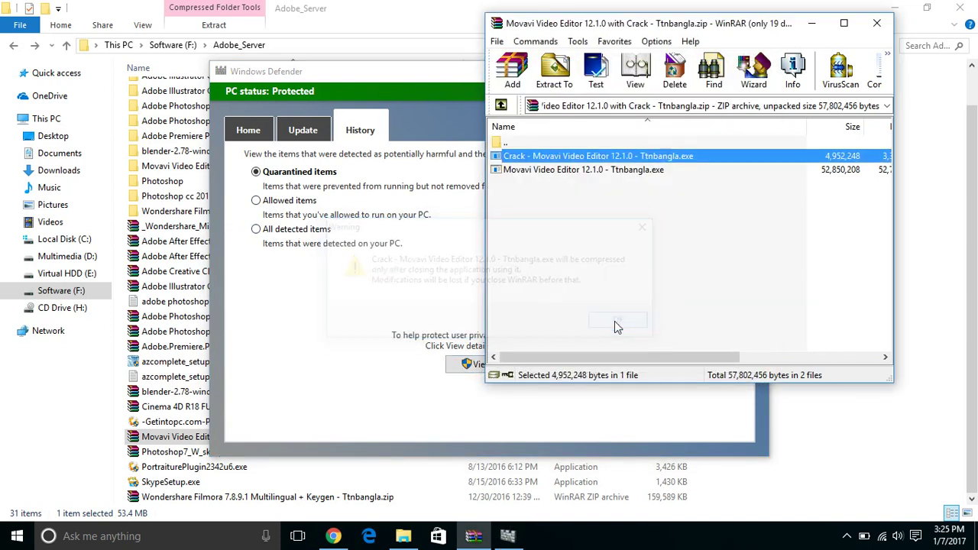
click(462, 371)
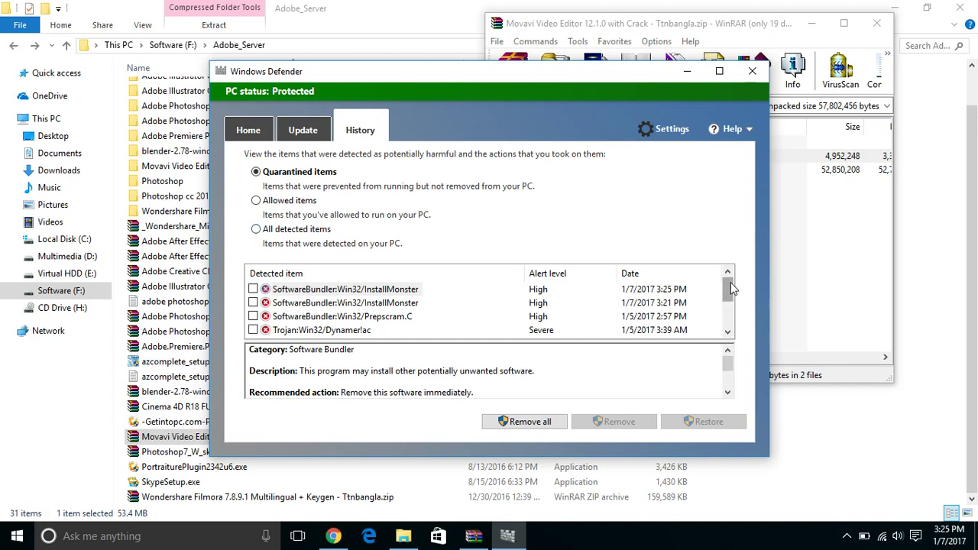
mouse_move(731, 289)
mouse_down()
mouse_move(729, 314)
mouse_move(728, 285)
mouse_up()
- View the details of all detected items in the Windows Defender history and close Windows Defender
click(256, 230)
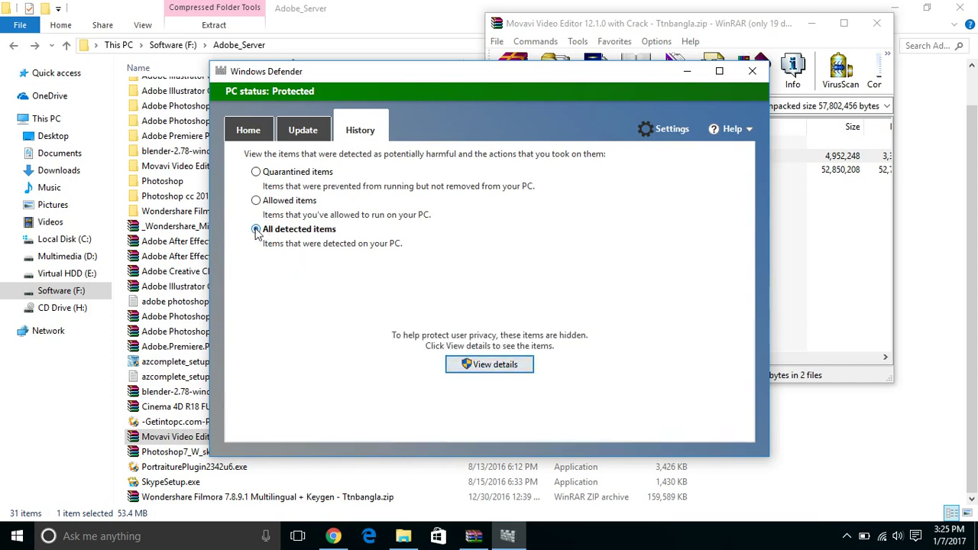
click(477, 366)
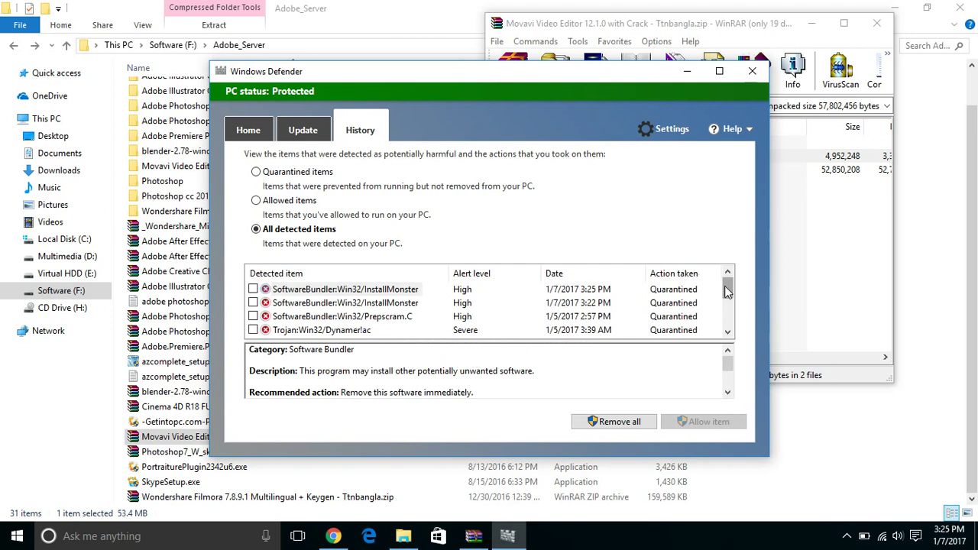
drag(729, 297, 728, 271)
click(753, 74)
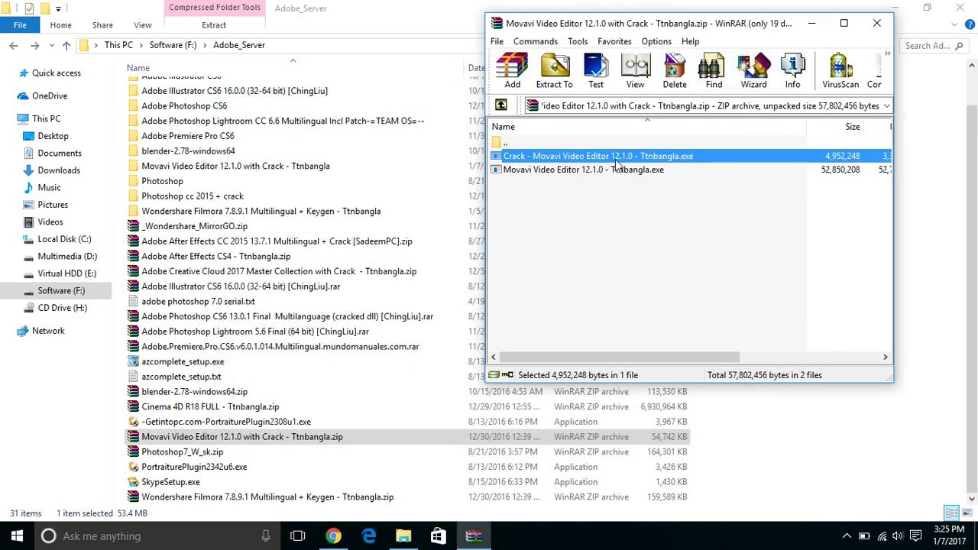
- Try once more to run the archive's Crack executable and dismiss the error report
double_click(616, 157)
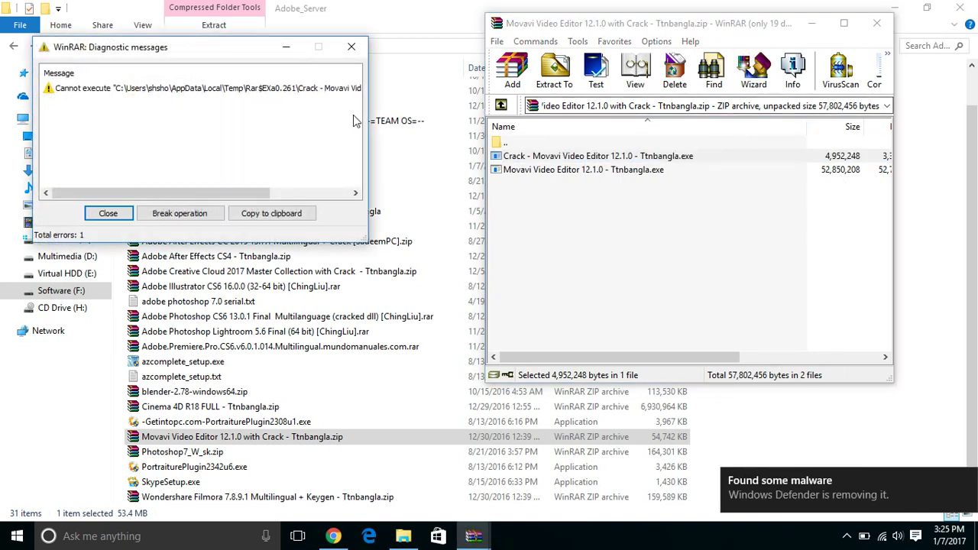
click(348, 48)
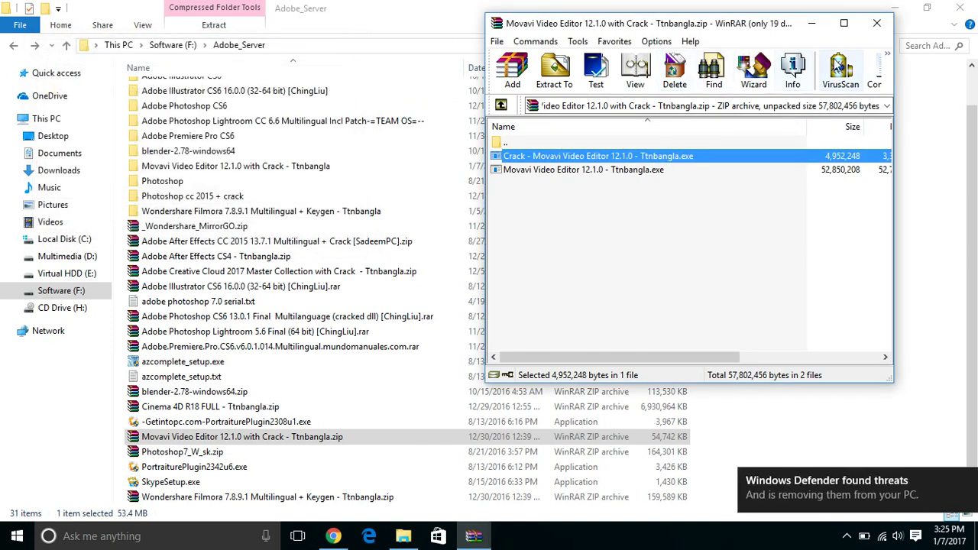
- Close the archive window and minimize File Explorer to show the desktop
click(878, 24)
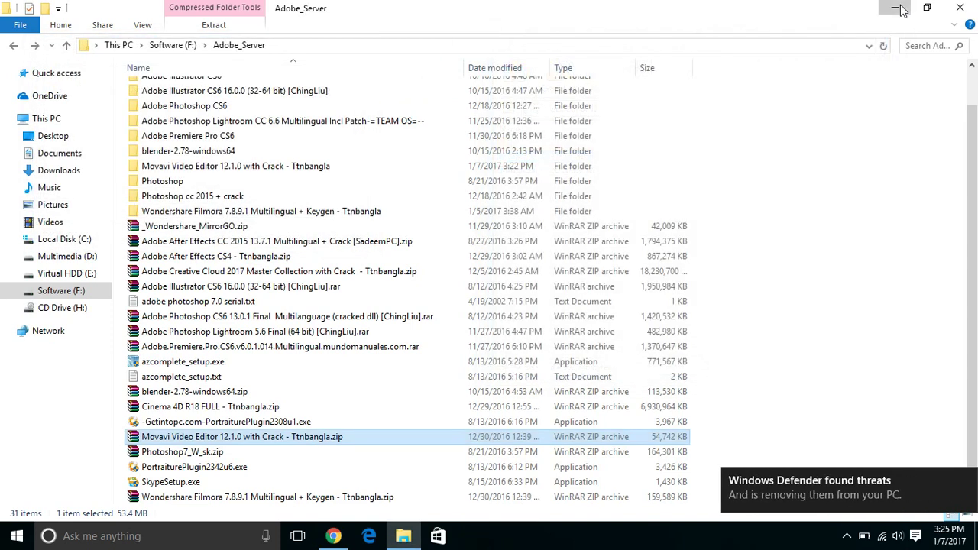
click(895, 6)
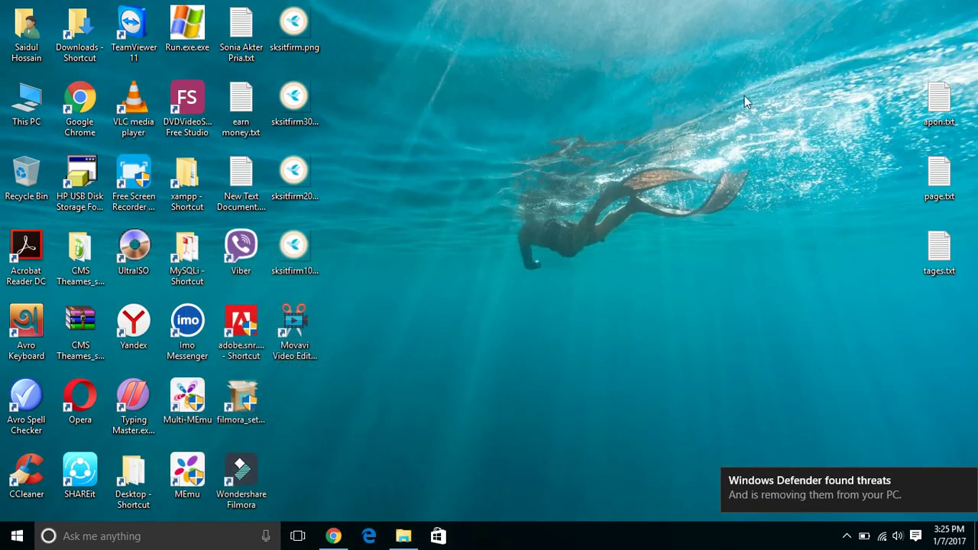
- Launch Movavi Video Editor from the desktop and skip the e-mail registration offer
double_click(294, 334)
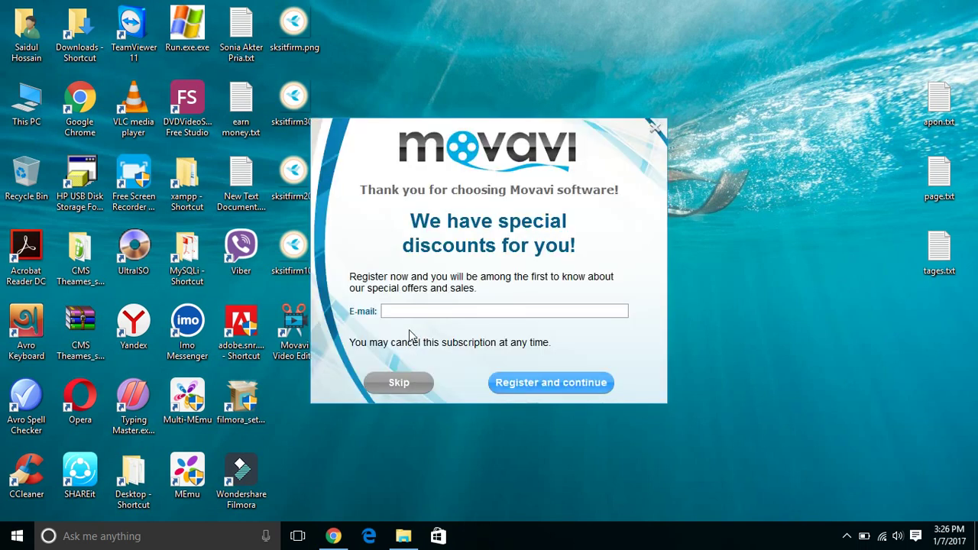
click(407, 383)
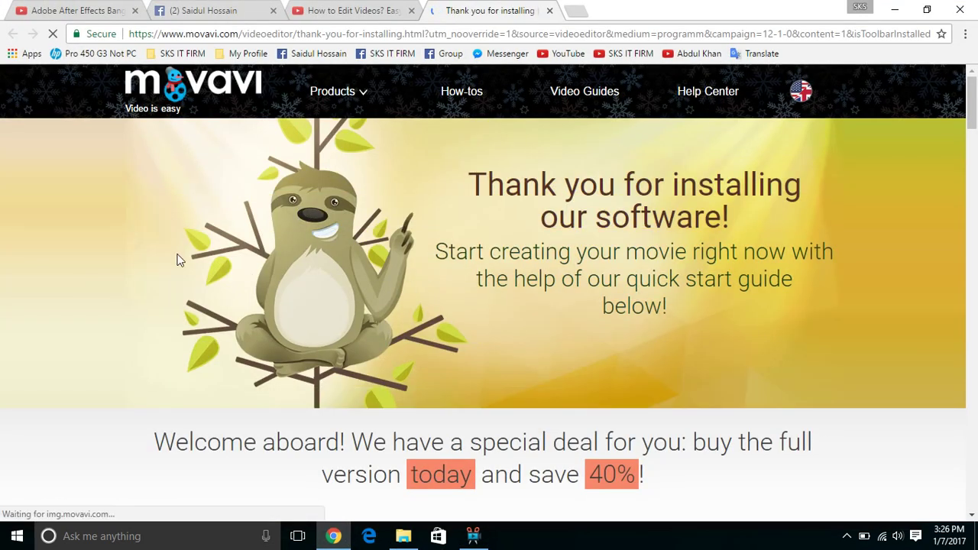
- Look through the Movavi thank-you page with its discount offer and quick start guide, then minimize the browser
scroll(165, 257, down, 3)
scroll(166, 259, down, 6)
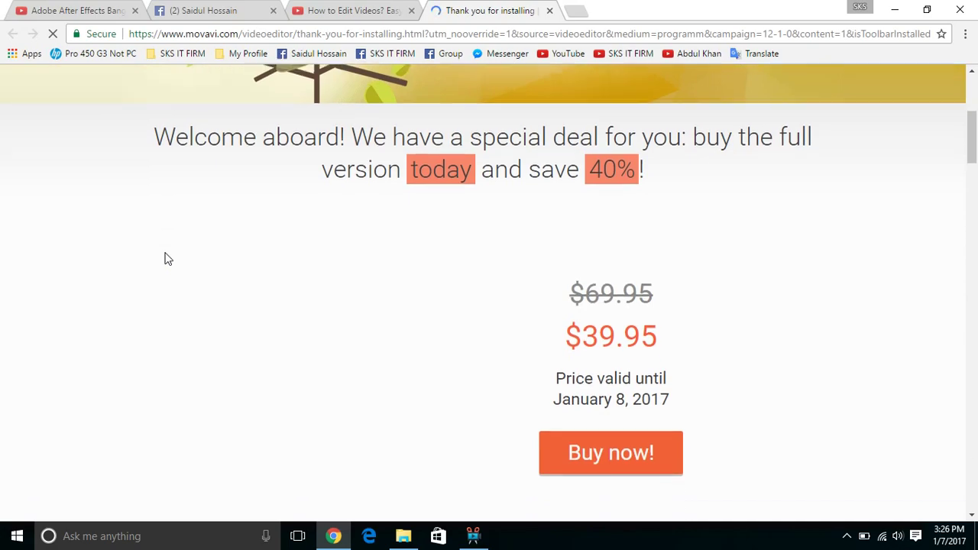
scroll(165, 259, down, 2)
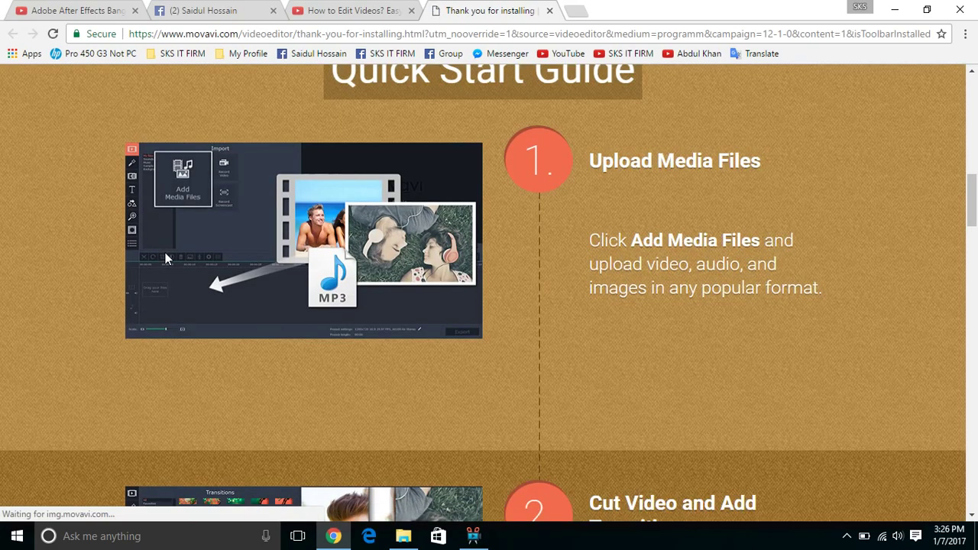
scroll(165, 254, down, 4)
scroll(165, 257, down, 15)
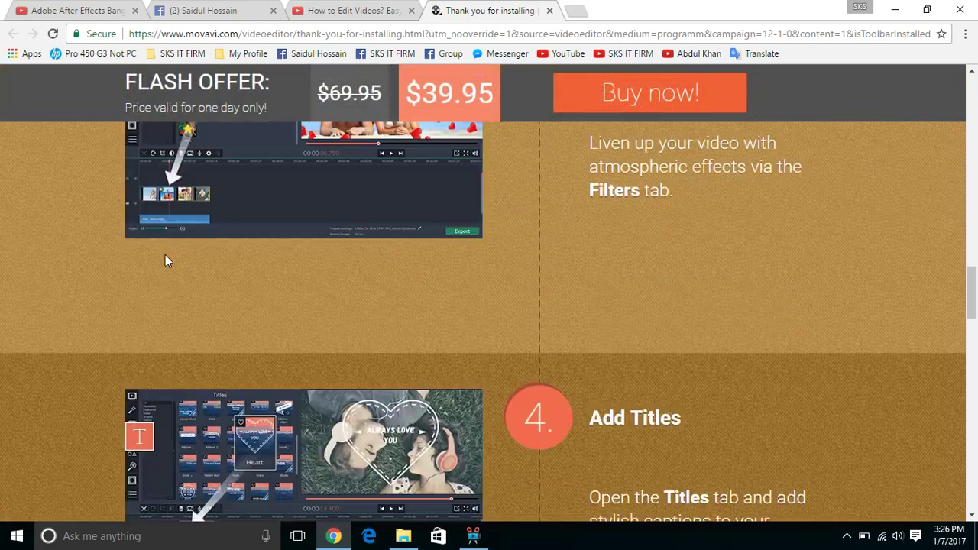
scroll(165, 257, down, 4)
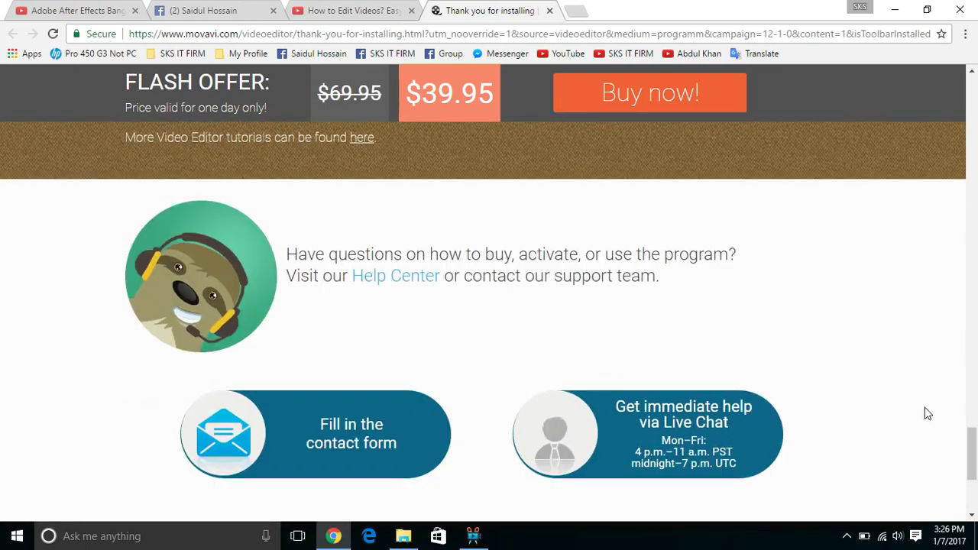
drag(969, 452, 968, 84)
click(895, 9)
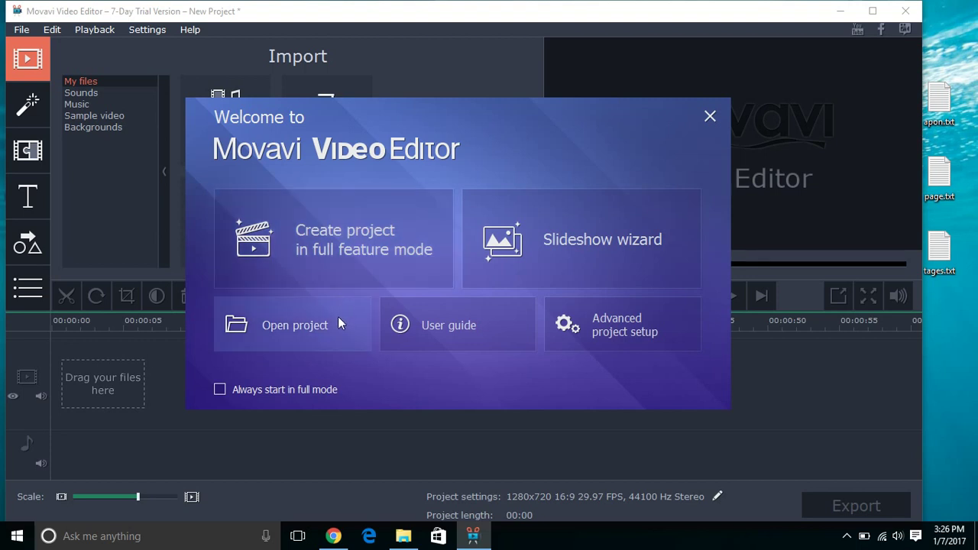
- Create a project in full feature mode, dismiss the getting-started tips and maximize the editor window
click(383, 277)
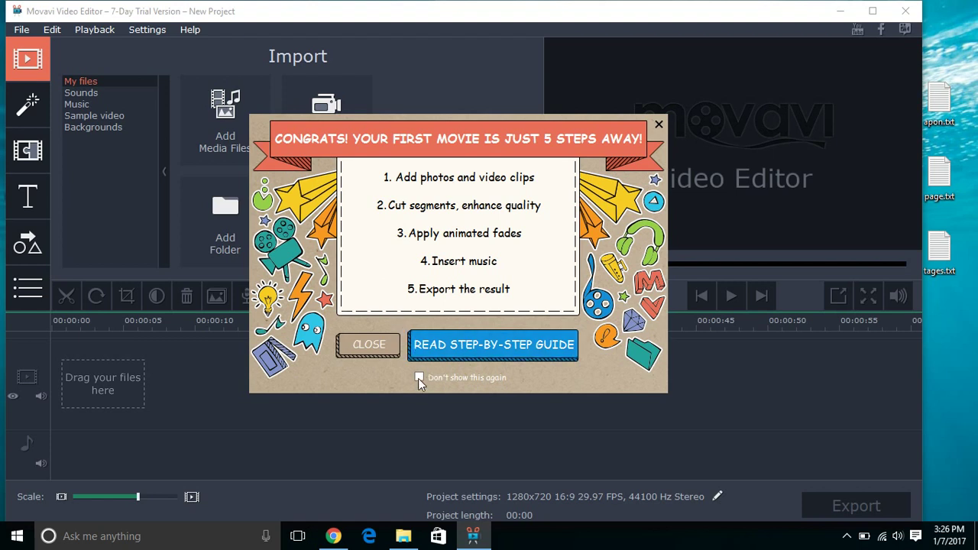
click(369, 345)
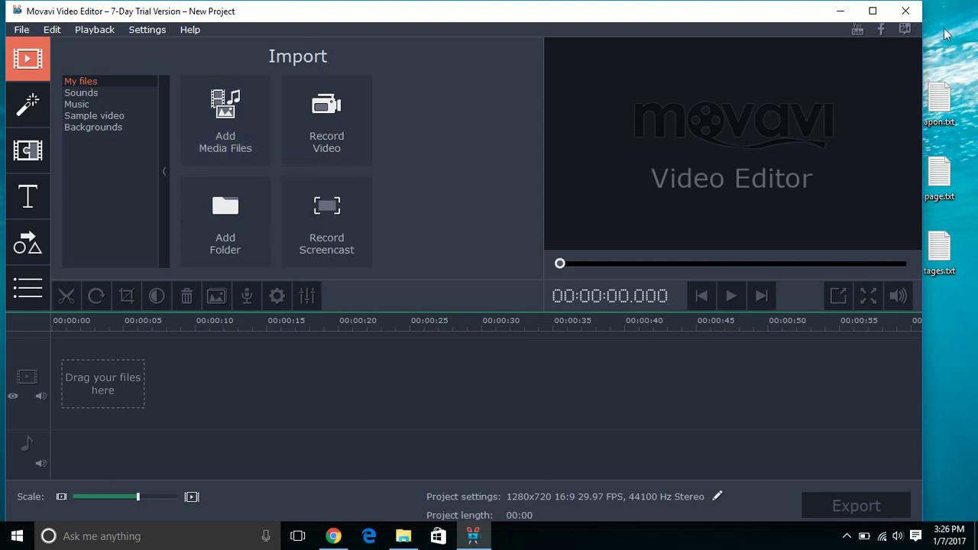
click(872, 10)
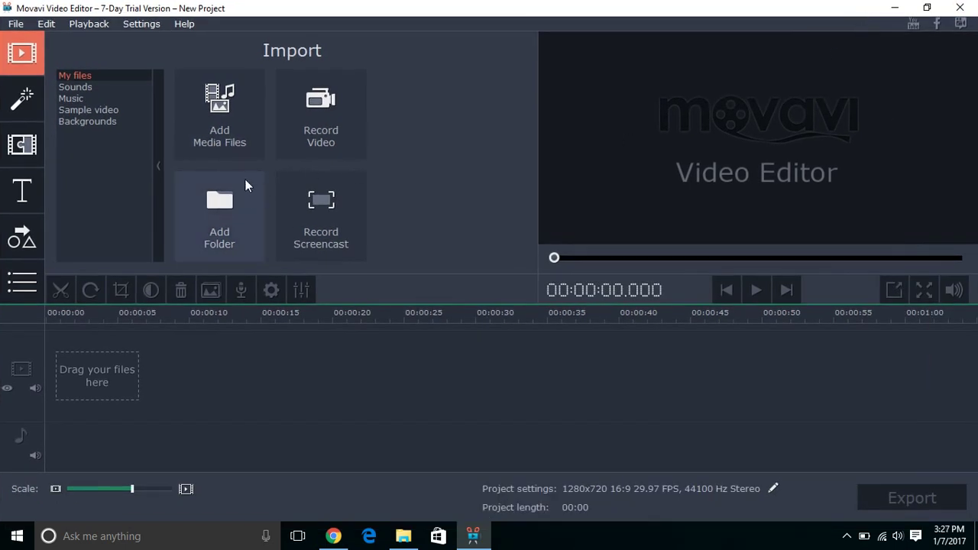
- Start adding media files and look through the Downloads folder for suitable files
click(234, 143)
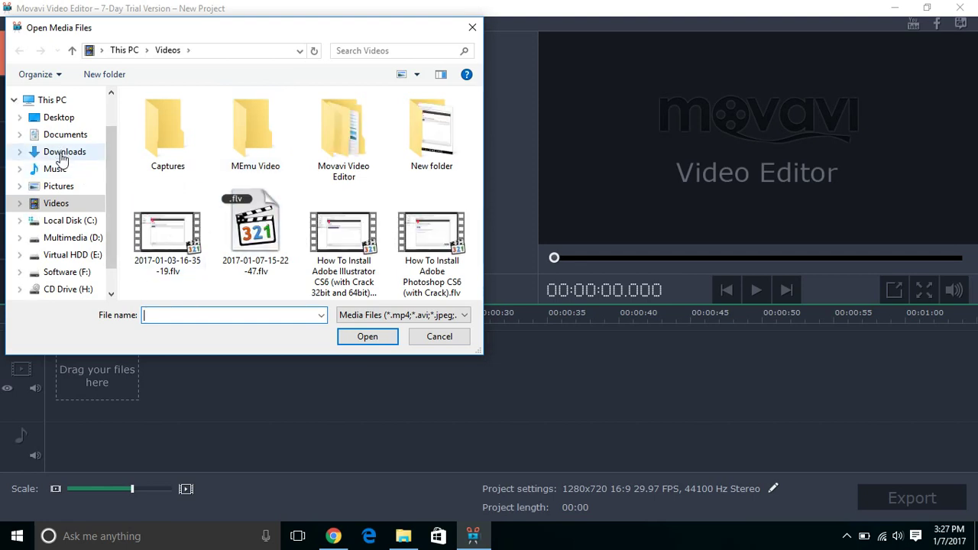
click(62, 157)
scroll(264, 222, down, 5)
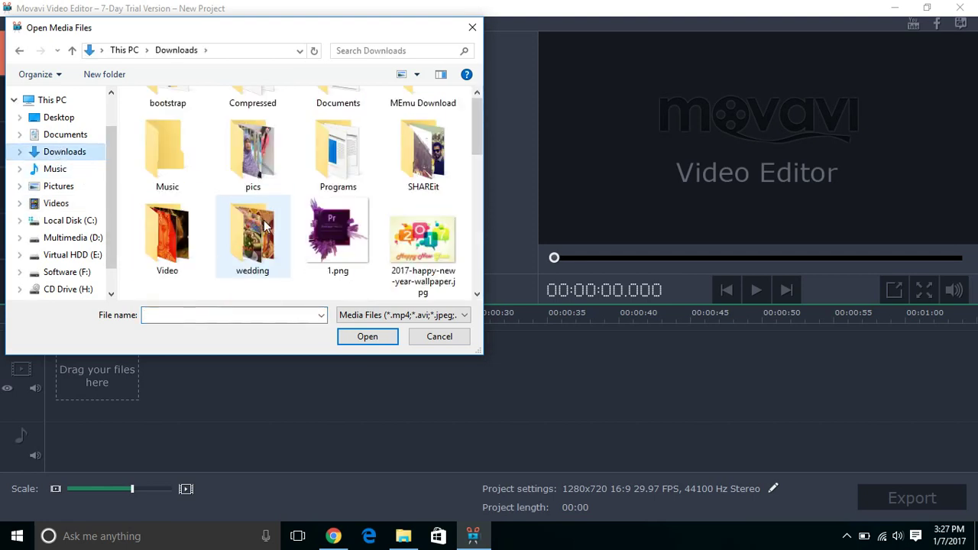
scroll(263, 220, down, 3)
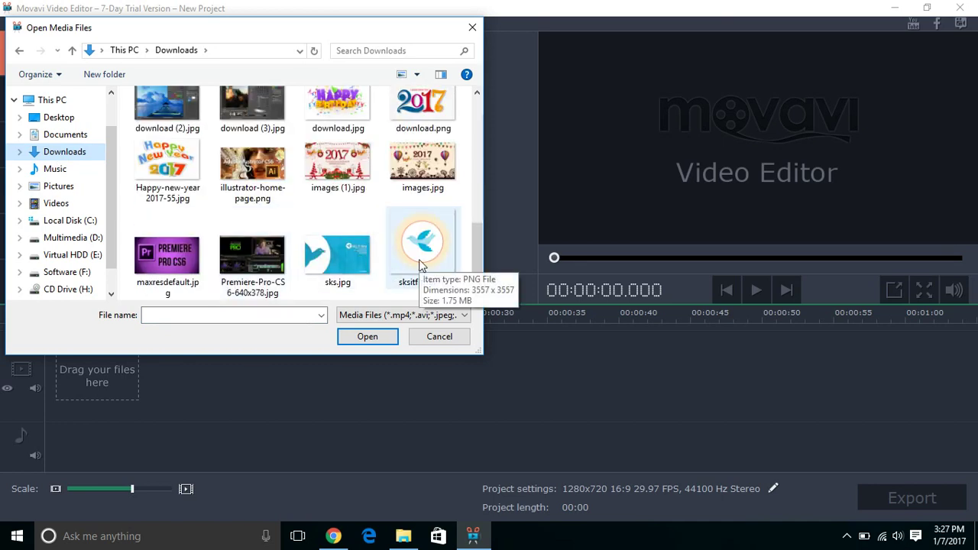
scroll(298, 217, up, 10)
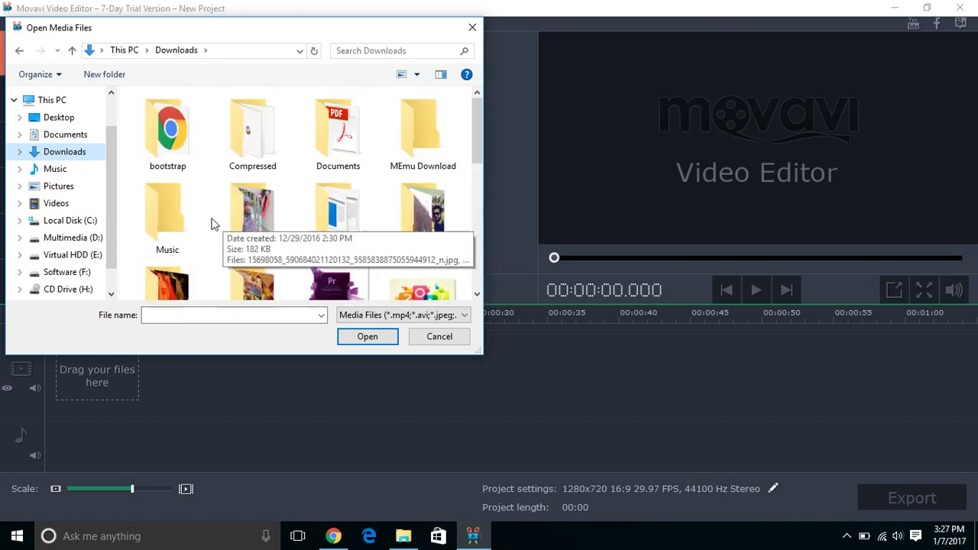
- Look through the SKS2 folder on the Multimedia (D:) drive for media and return to its parent folder
click(71, 238)
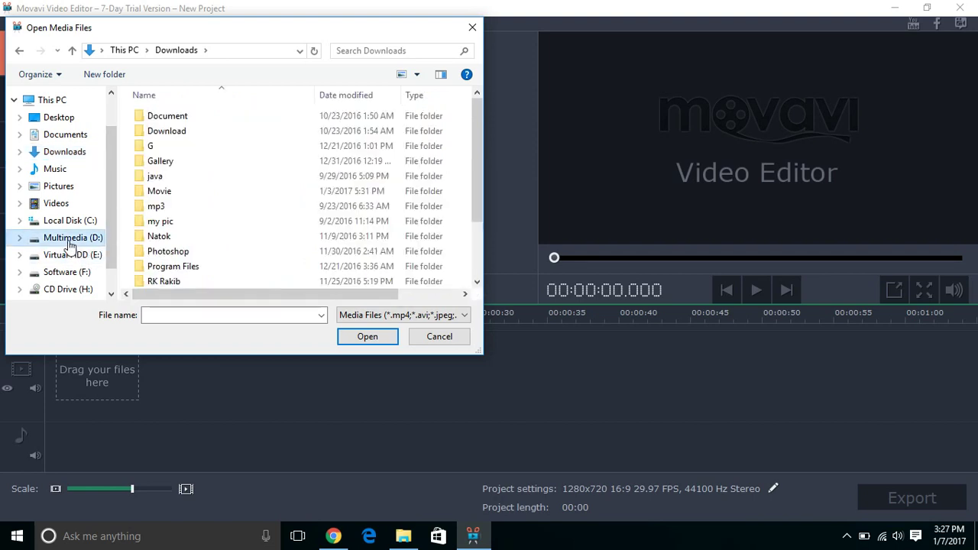
double_click(171, 280)
click(164, 151)
double_click(164, 153)
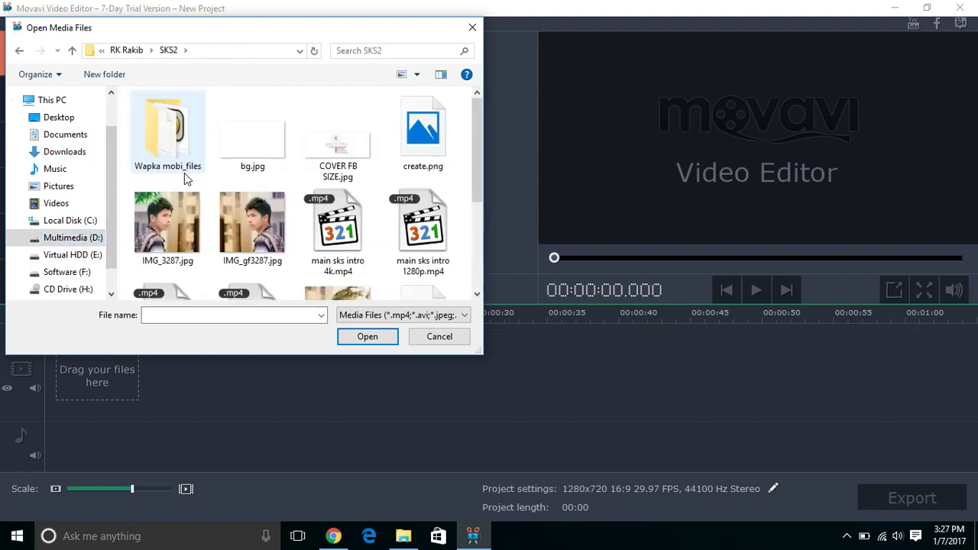
scroll(238, 181, down, 2)
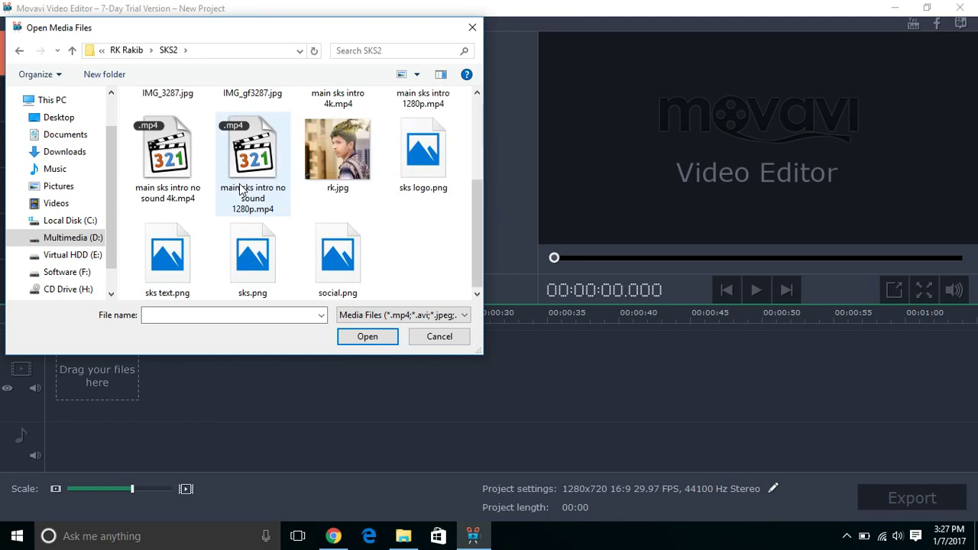
scroll(239, 190, up, 3)
scroll(61, 153, up, 1)
click(19, 52)
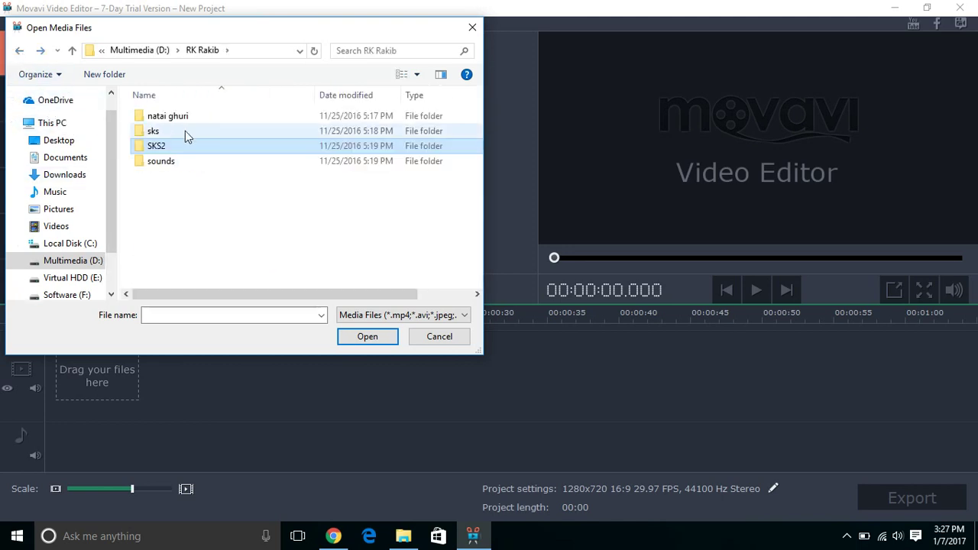
- Import the images sks.png and ssk.jpg from the sks folder into the project
double_click(184, 135)
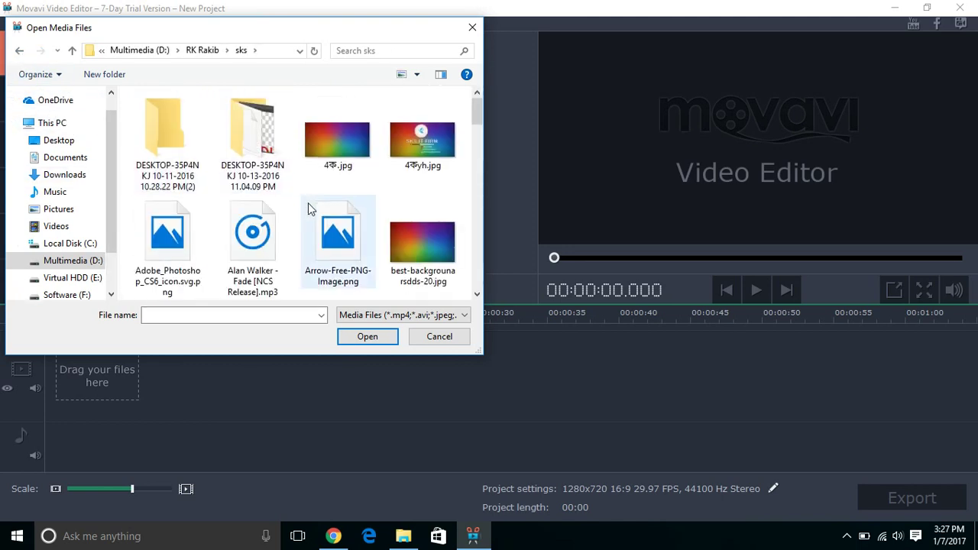
scroll(309, 206, down, 4)
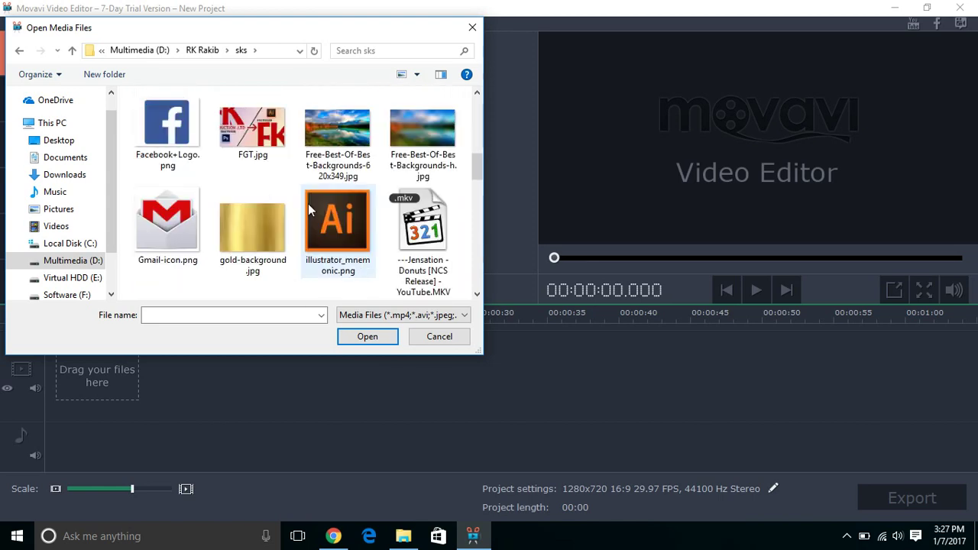
scroll(308, 203, down, 2)
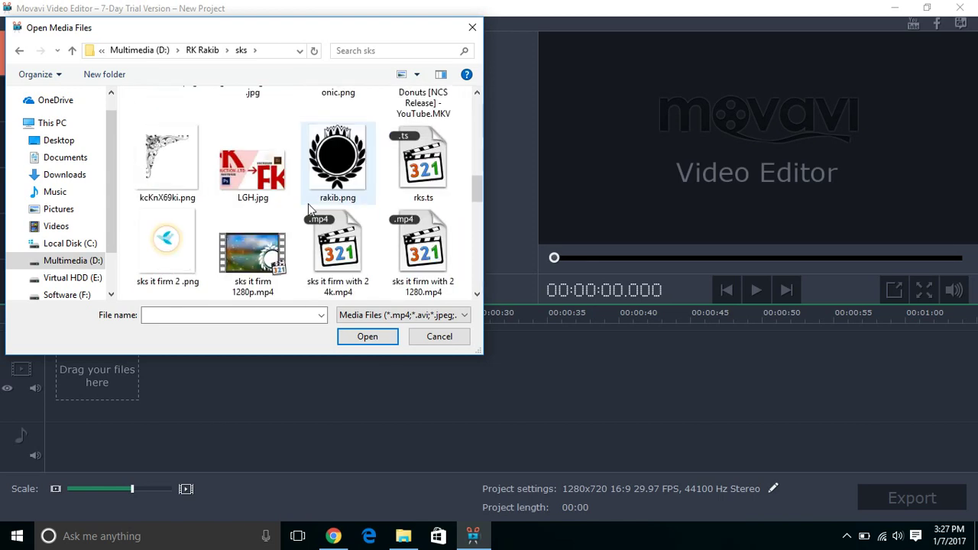
scroll(308, 203, down, 3)
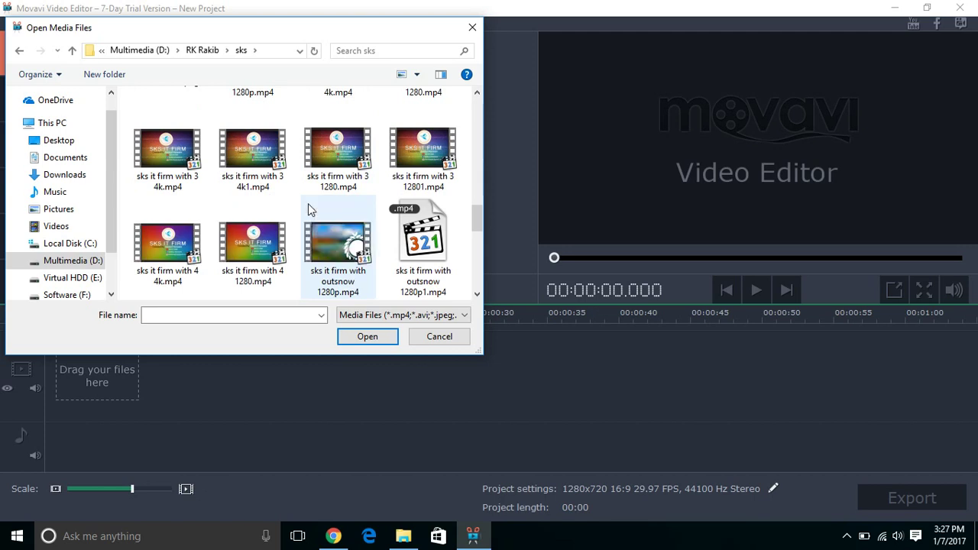
scroll(308, 203, down, 2)
scroll(308, 203, down, 2)
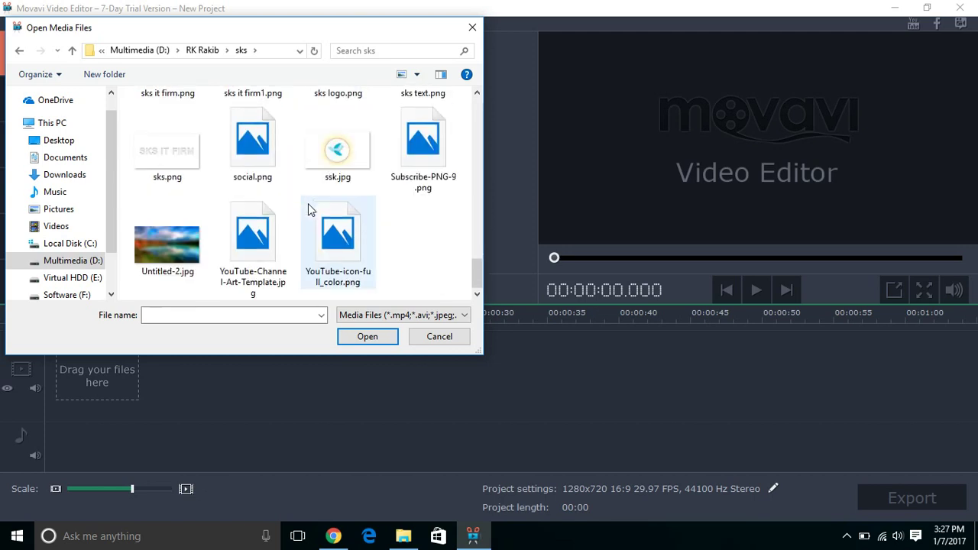
click(170, 170)
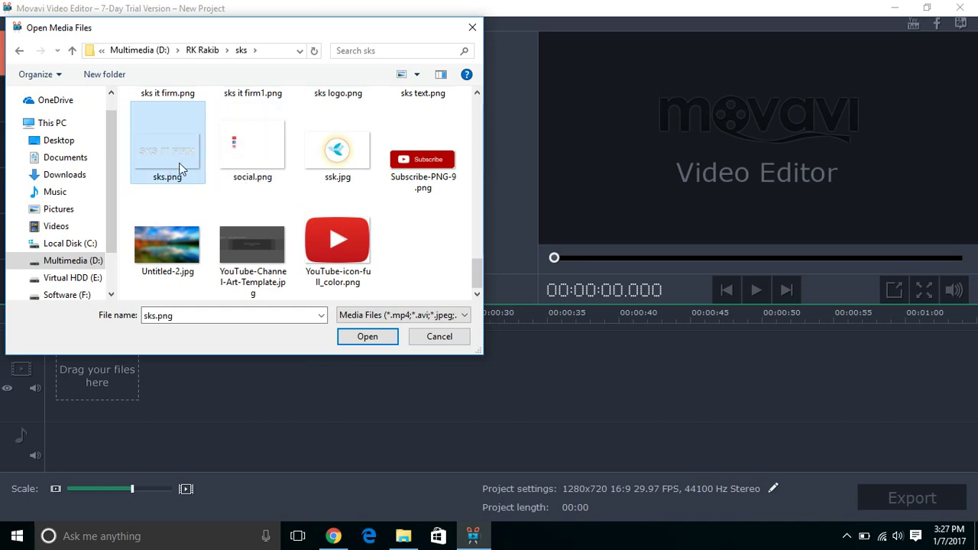
scroll(290, 227, up, 3)
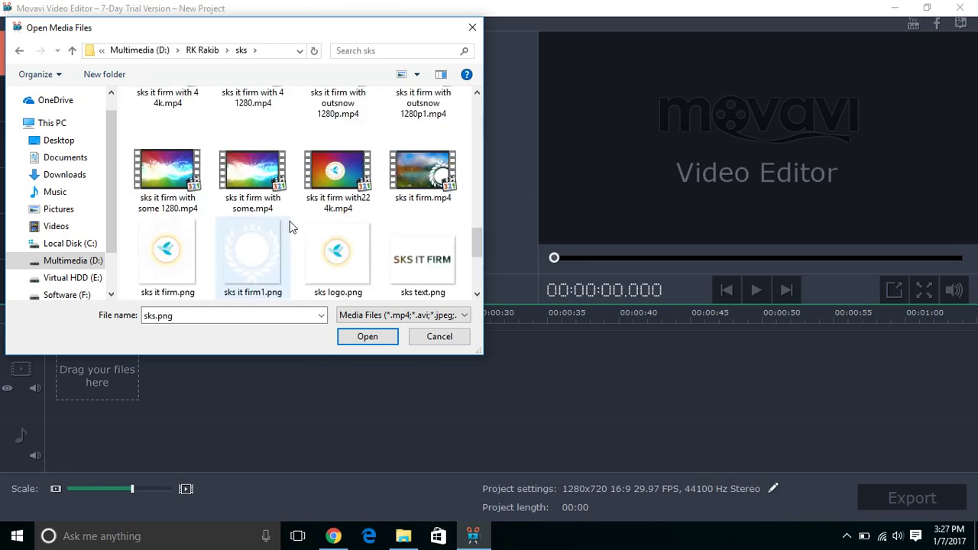
scroll(290, 227, down, 4)
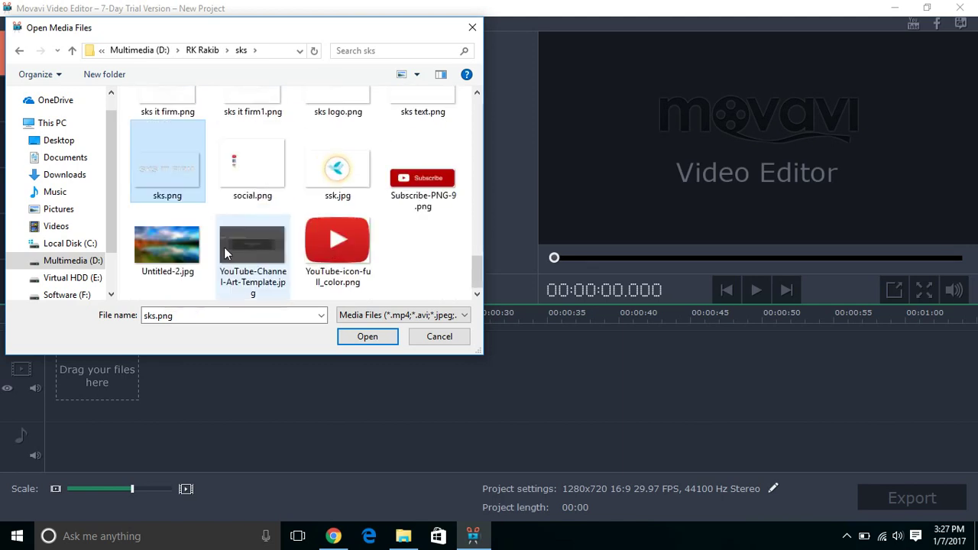
ctrl+click(336, 200)
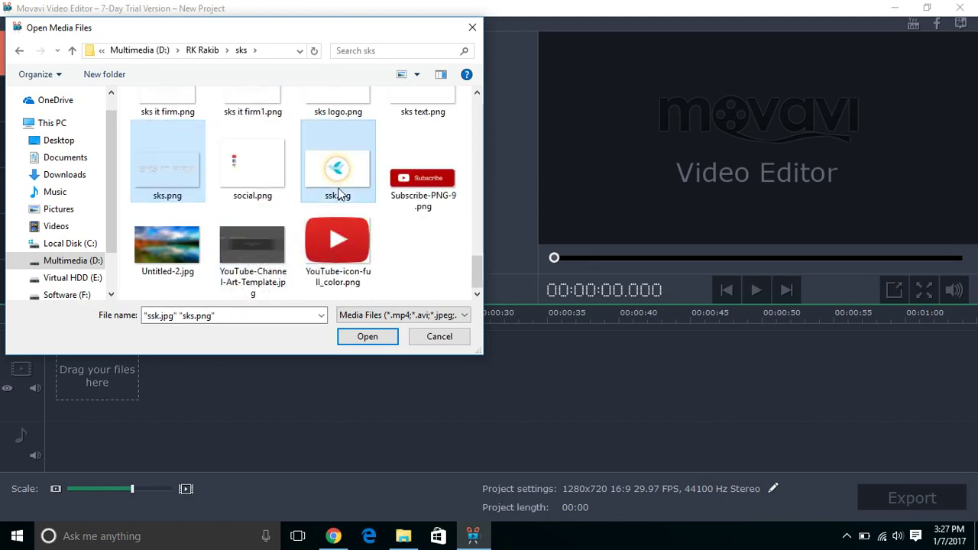
click(368, 340)
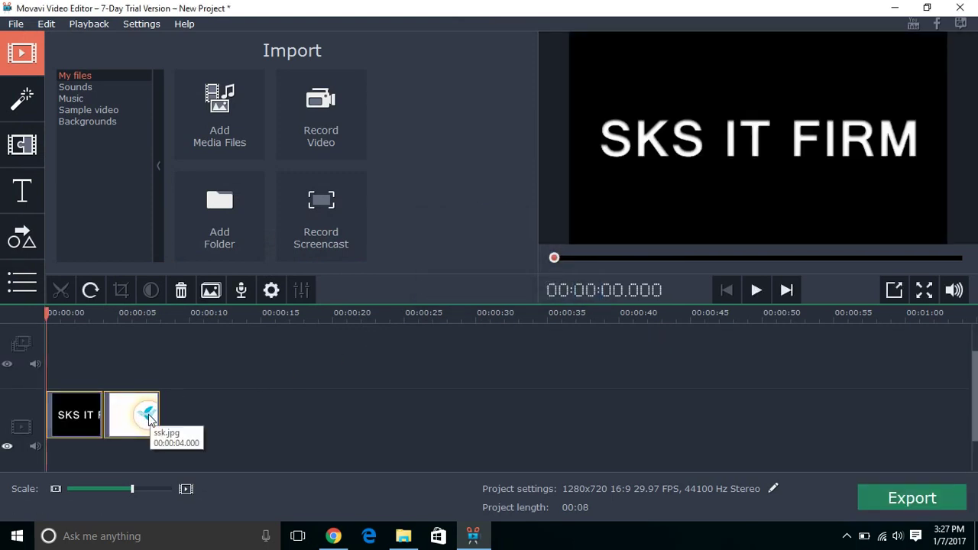
- Reorder the timeline so the ssk.jpg clip comes before sks.png, and move the playhead back to about the start
drag(148, 414, 160, 415)
click(90, 417)
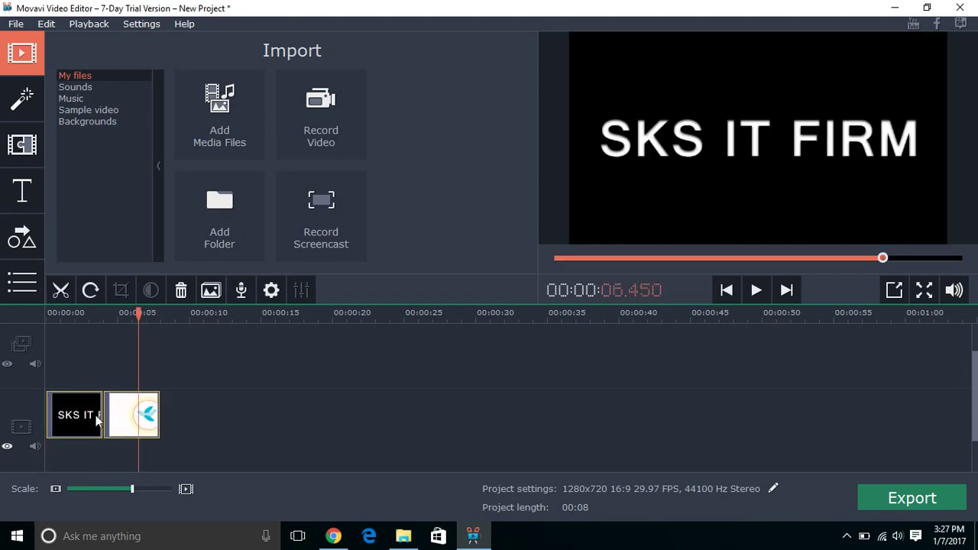
click(89, 416)
drag(90, 418, 156, 415)
click(88, 418)
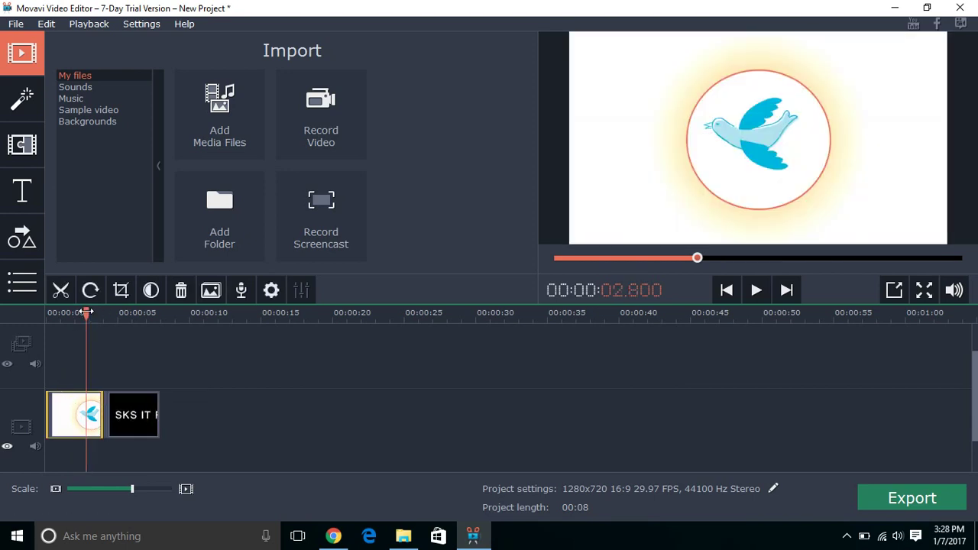
drag(90, 311, 51, 312)
- Browse the transitions collection and preview the Aivazovsky and Adams filters
click(22, 142)
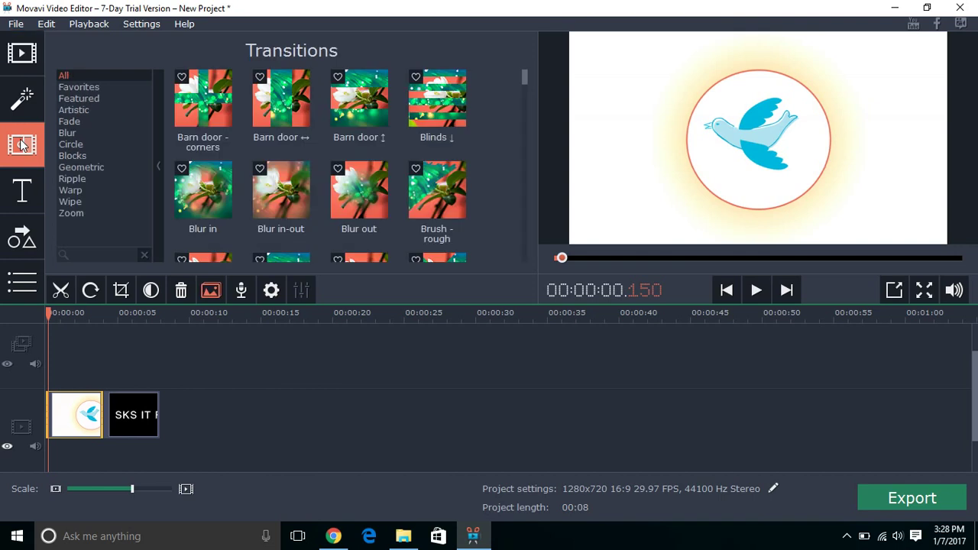
scroll(246, 131, down, 1)
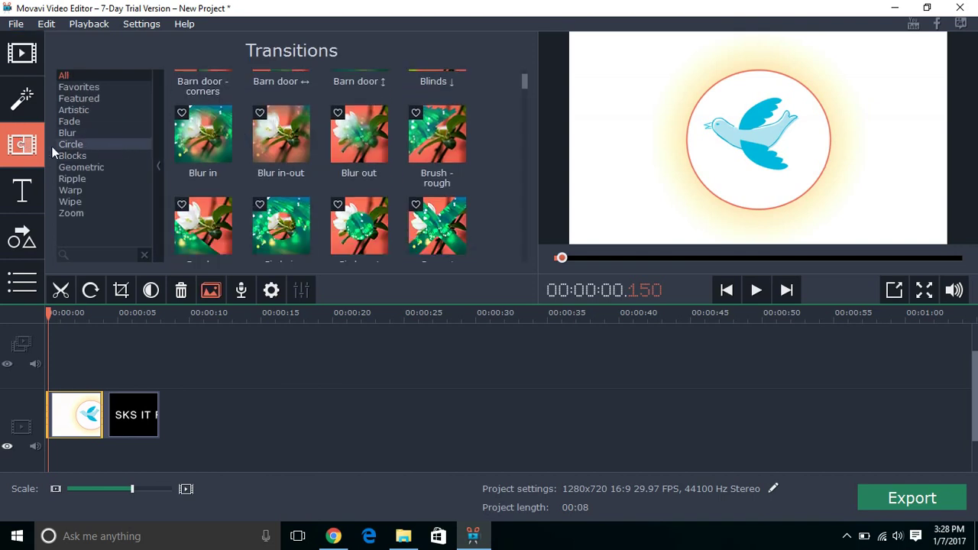
click(21, 97)
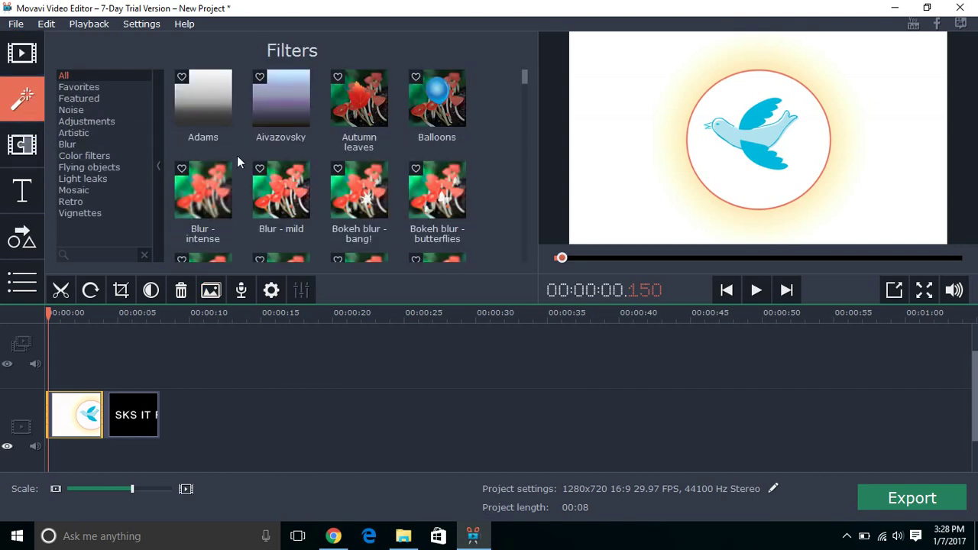
click(273, 114)
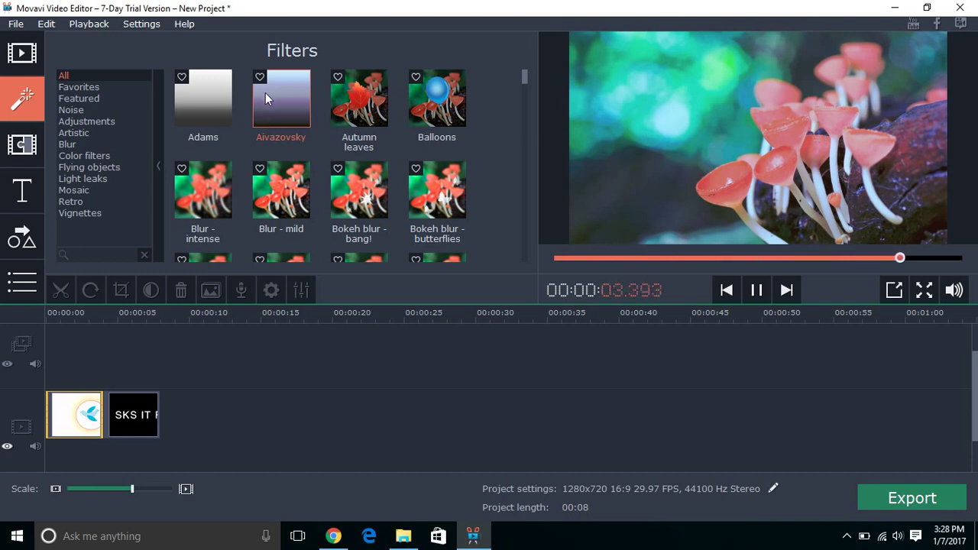
click(213, 106)
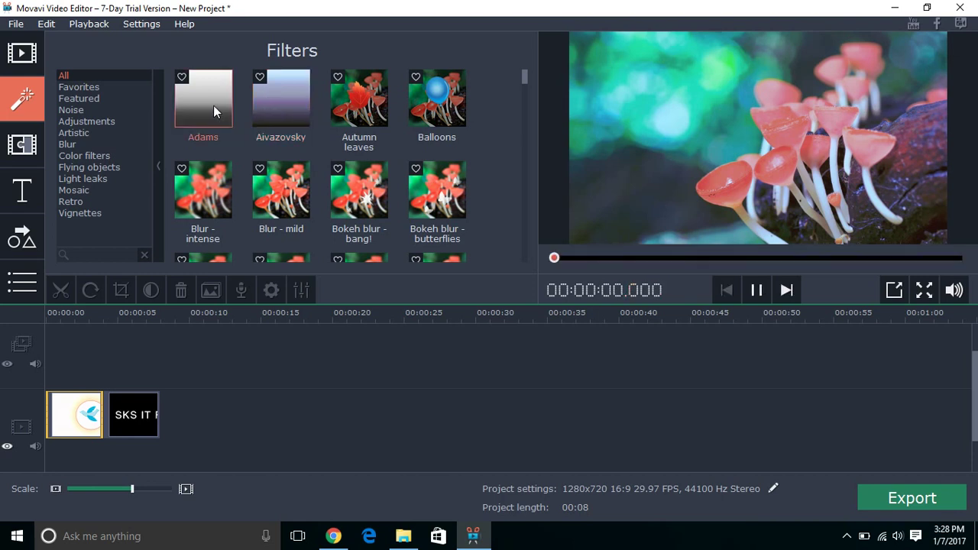
- Preview the Aivazovsky filter, and mark it as a favorite and unmark it again
click(273, 107)
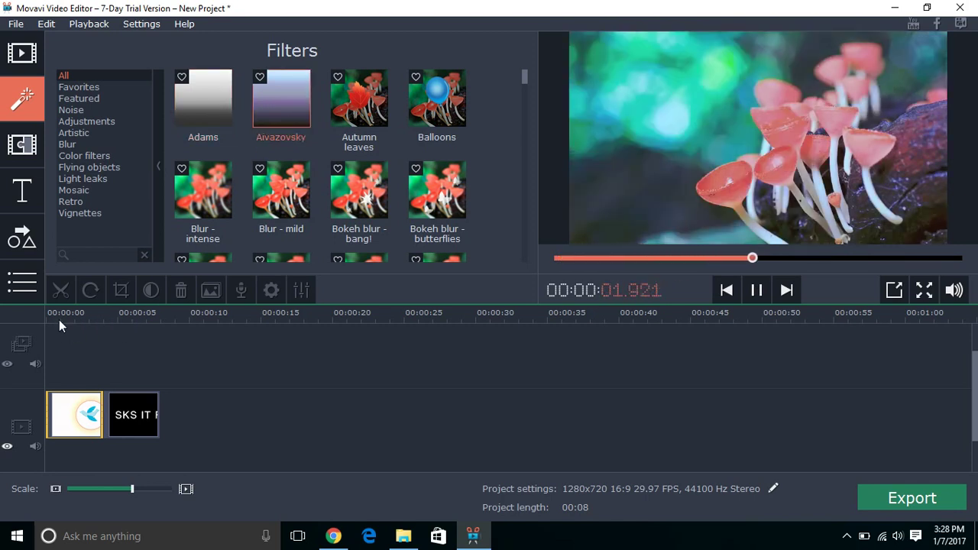
click(275, 115)
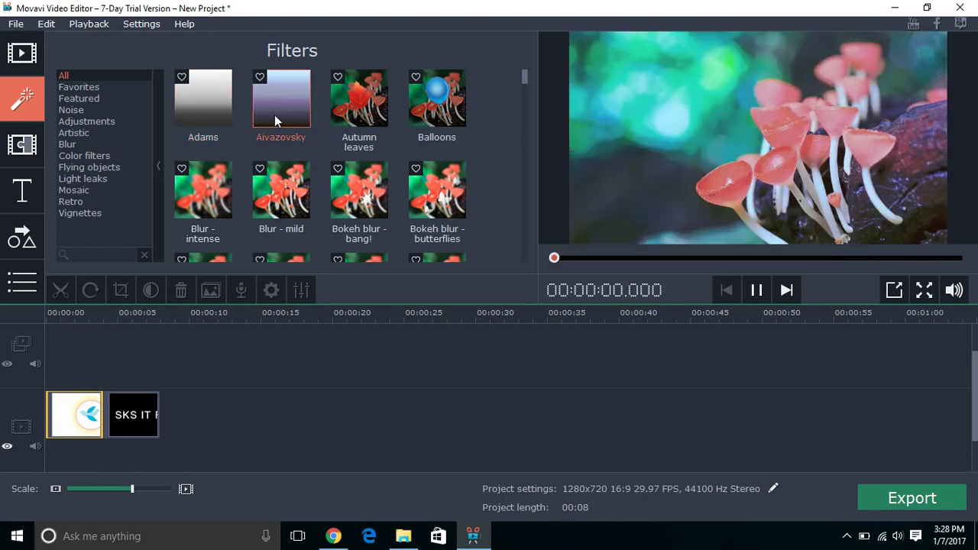
click(260, 78)
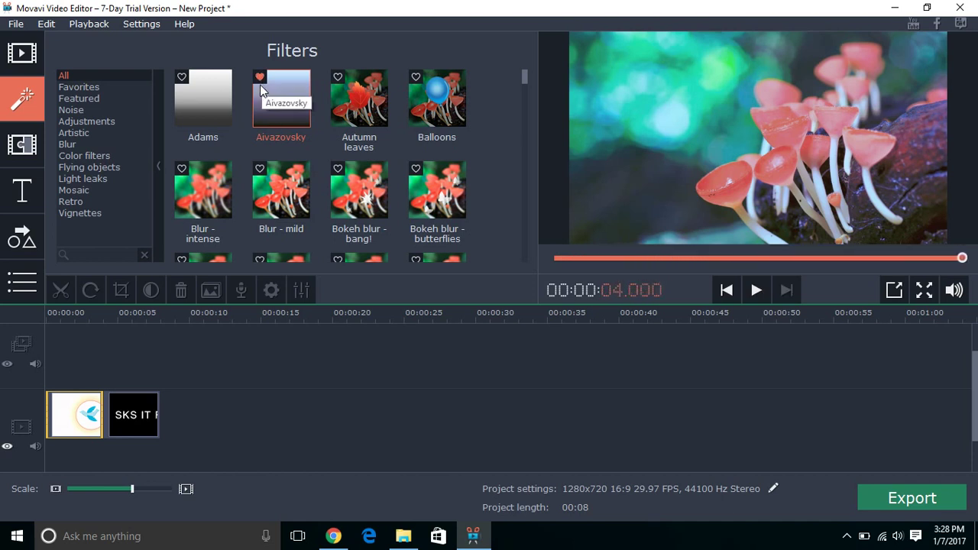
click(260, 79)
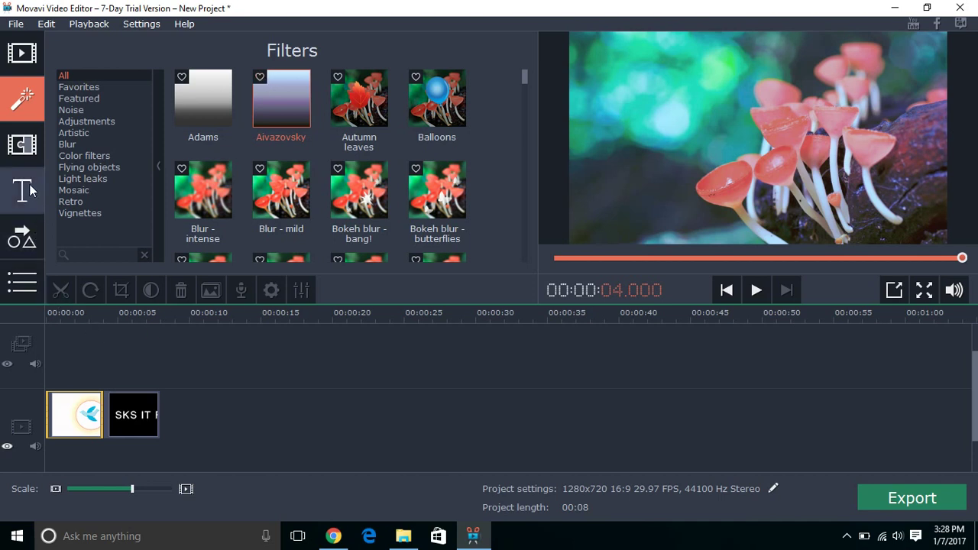
- Add the Blur in transition between the two timeline clips and play the project from the start
click(21, 143)
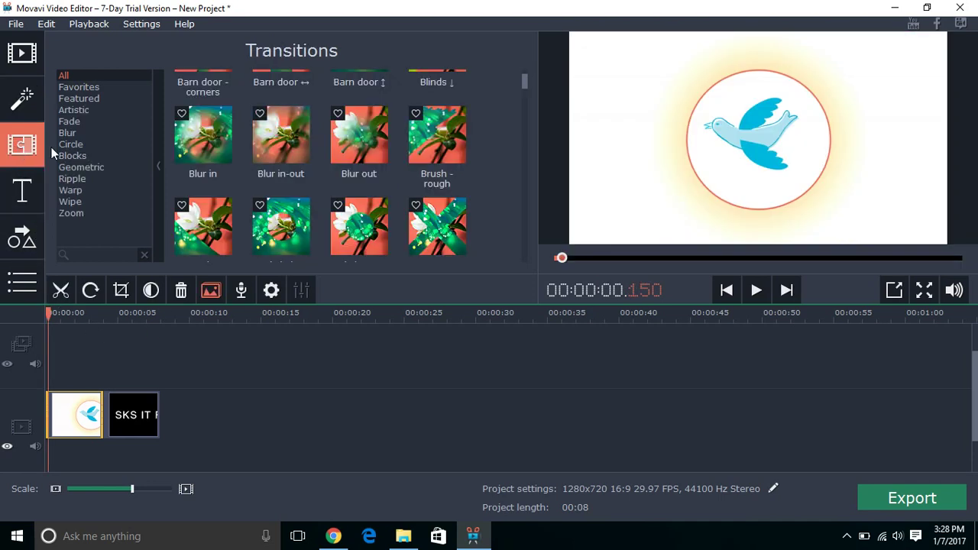
click(194, 151)
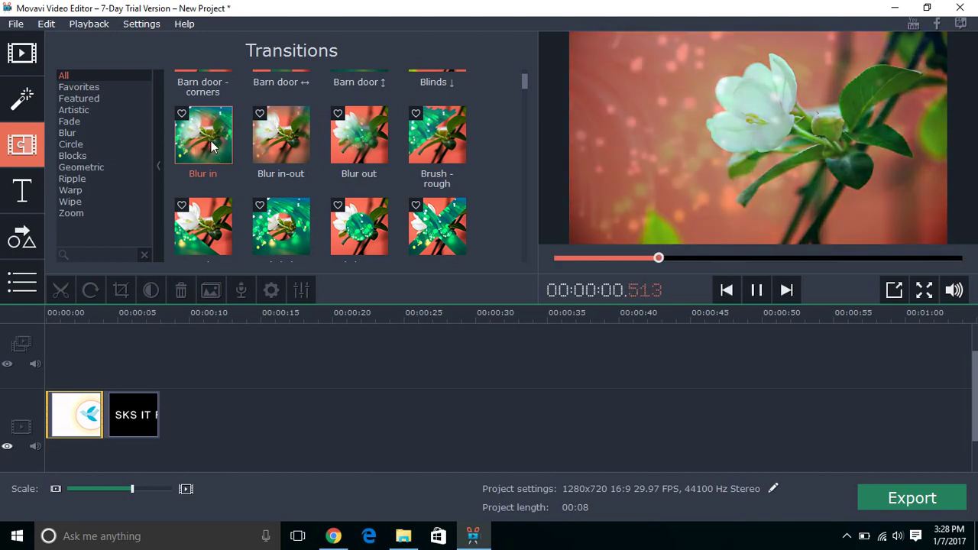
drag(213, 148, 47, 331)
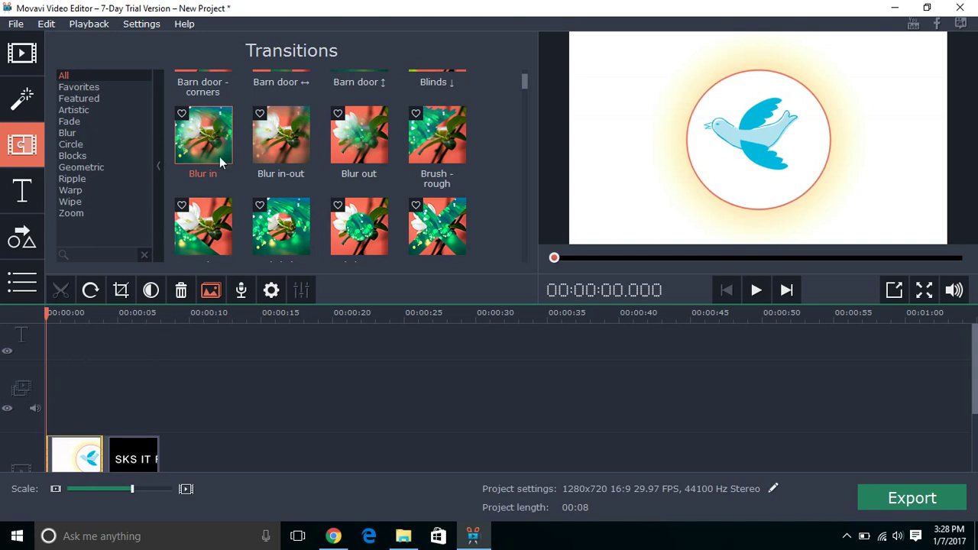
drag(212, 145, 106, 360)
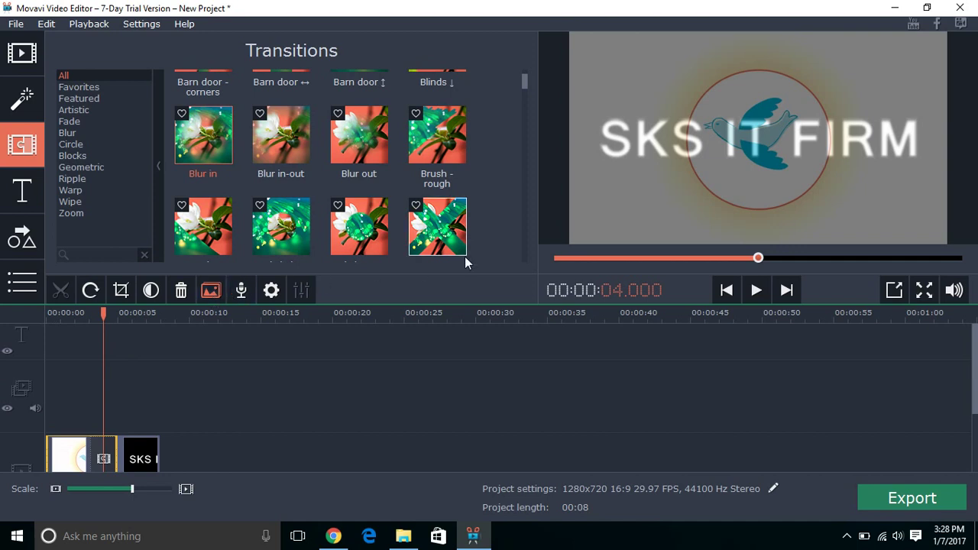
click(236, 393)
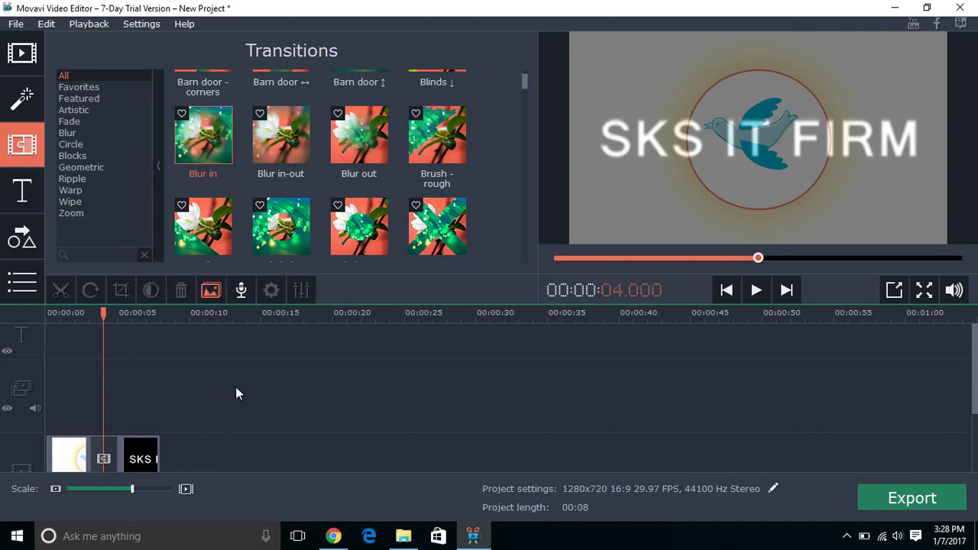
drag(103, 314, 30, 346)
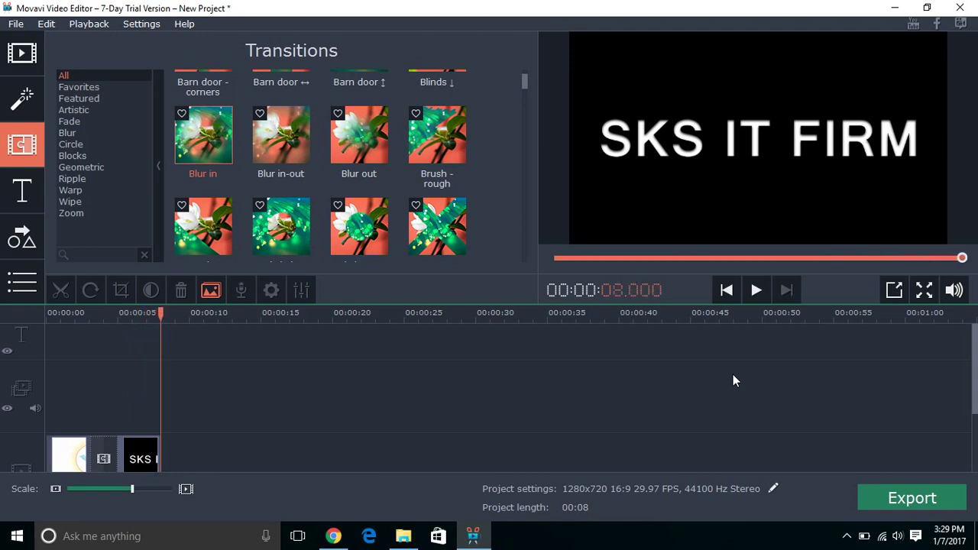
- Export the project in trial mode as New Project, AVI with H.264 codec in Good quality, to the Movavi Library folder, and open the output folder
click(892, 506)
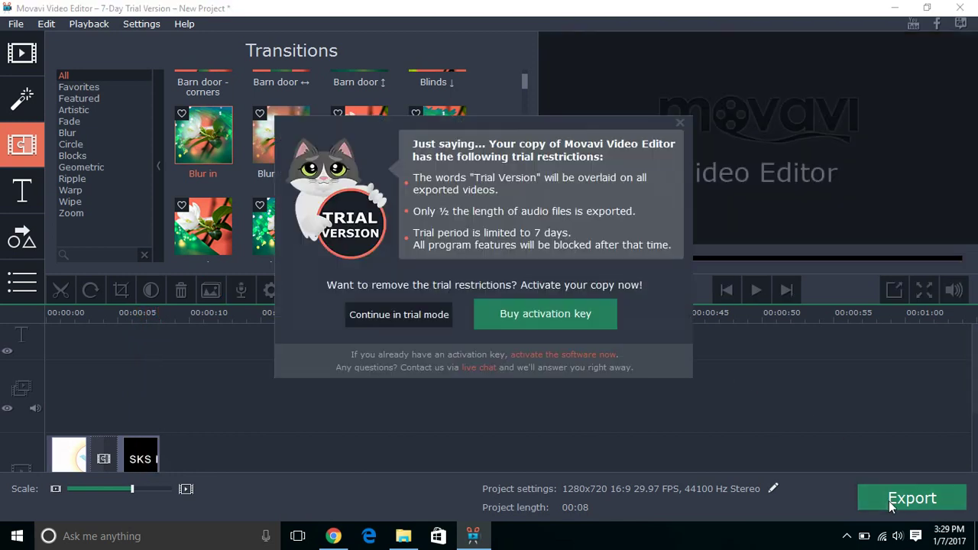
click(419, 323)
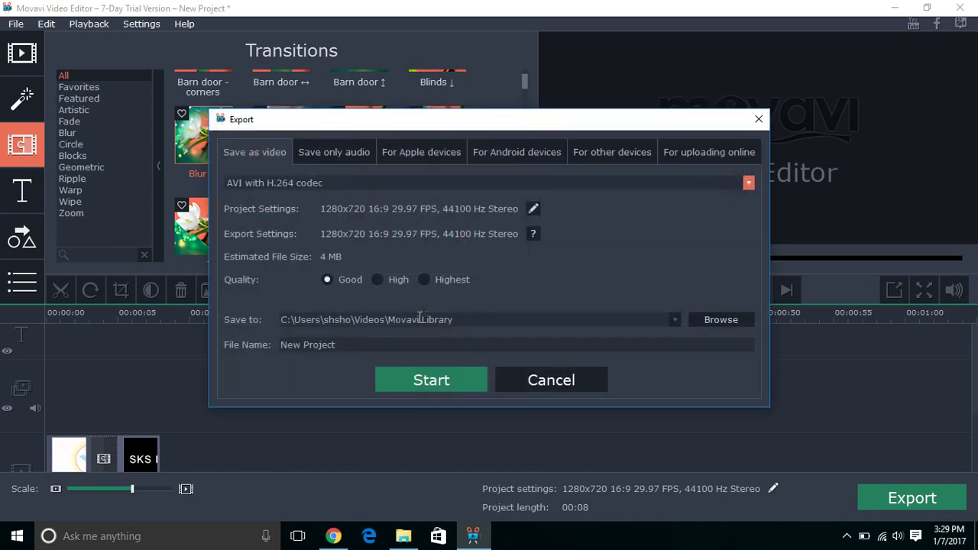
click(431, 380)
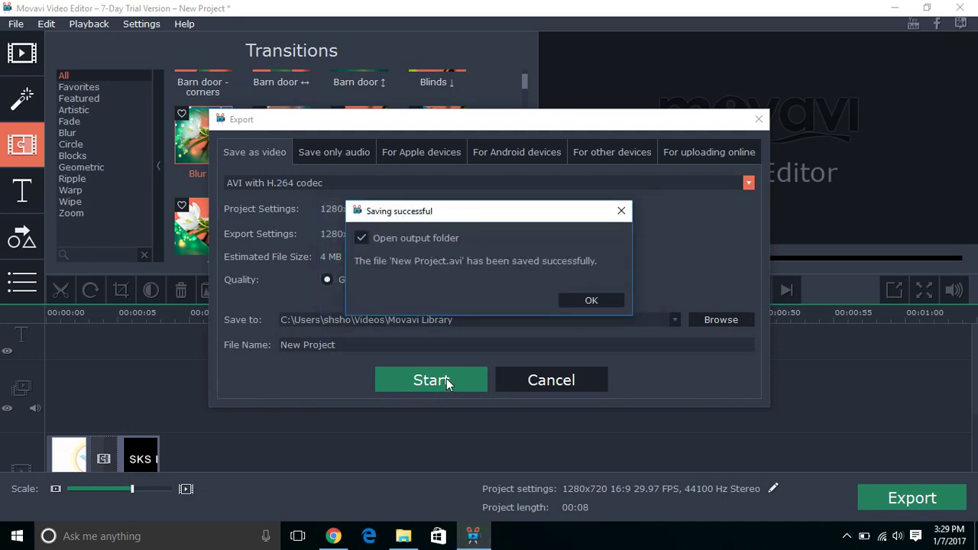
click(576, 298)
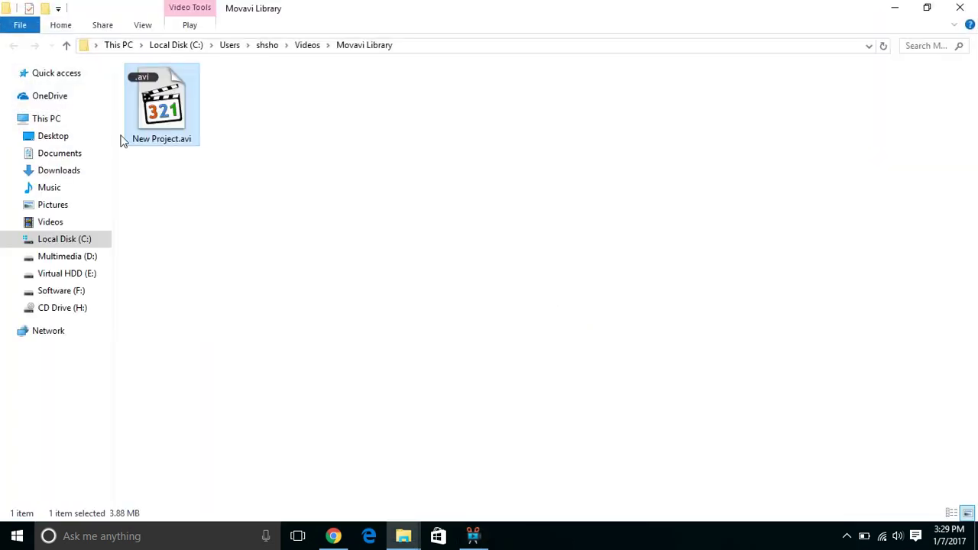
- Play the exported New Project.avi in MPC-HC x64, then close the player and the output folder
double_click(170, 121)
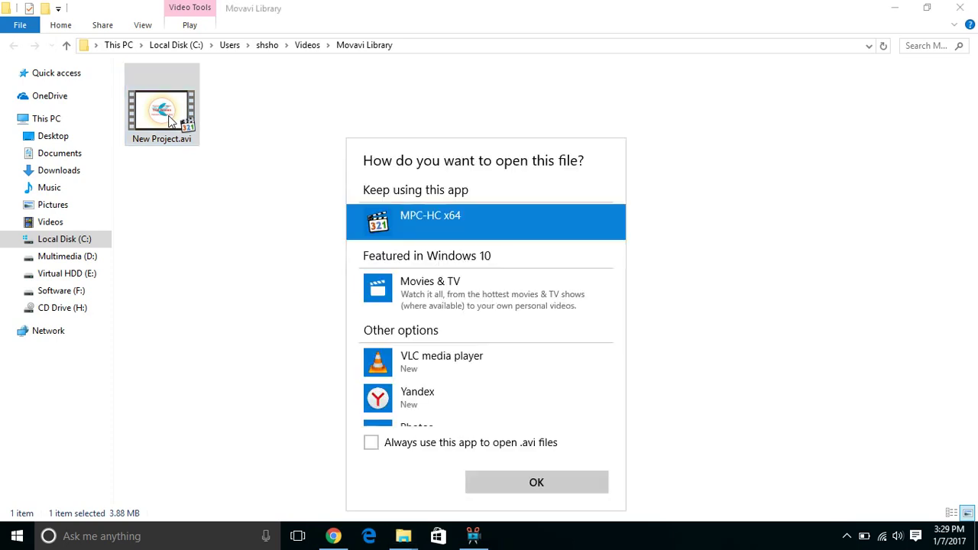
click(501, 481)
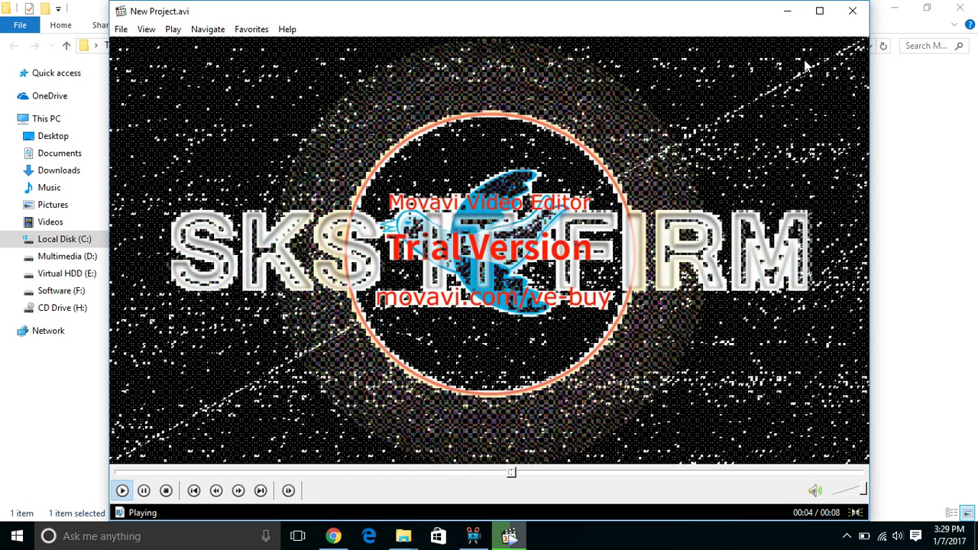
click(851, 16)
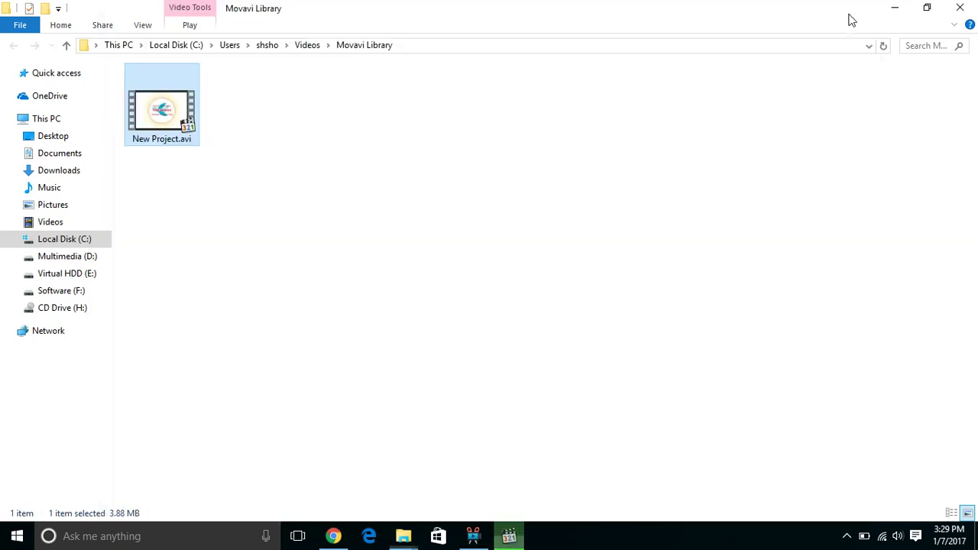
click(961, 7)
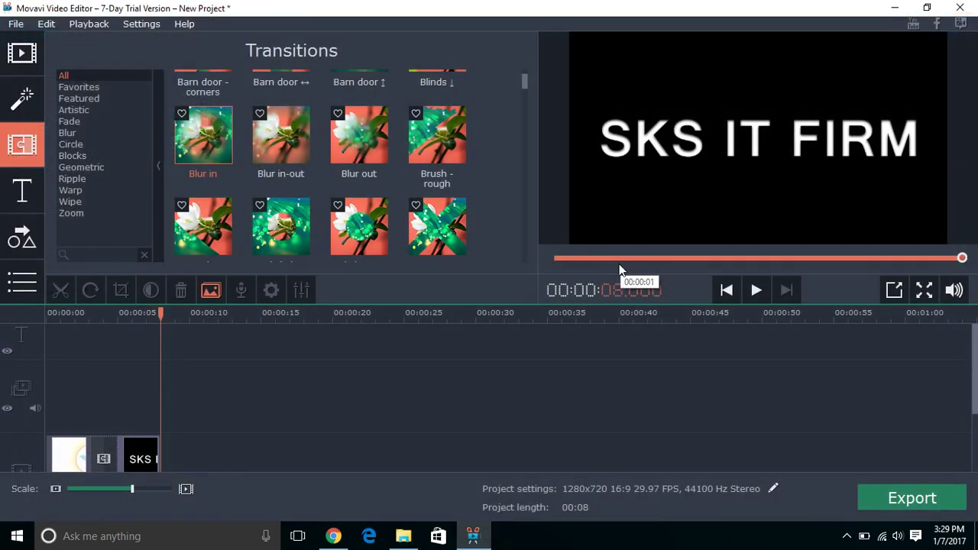